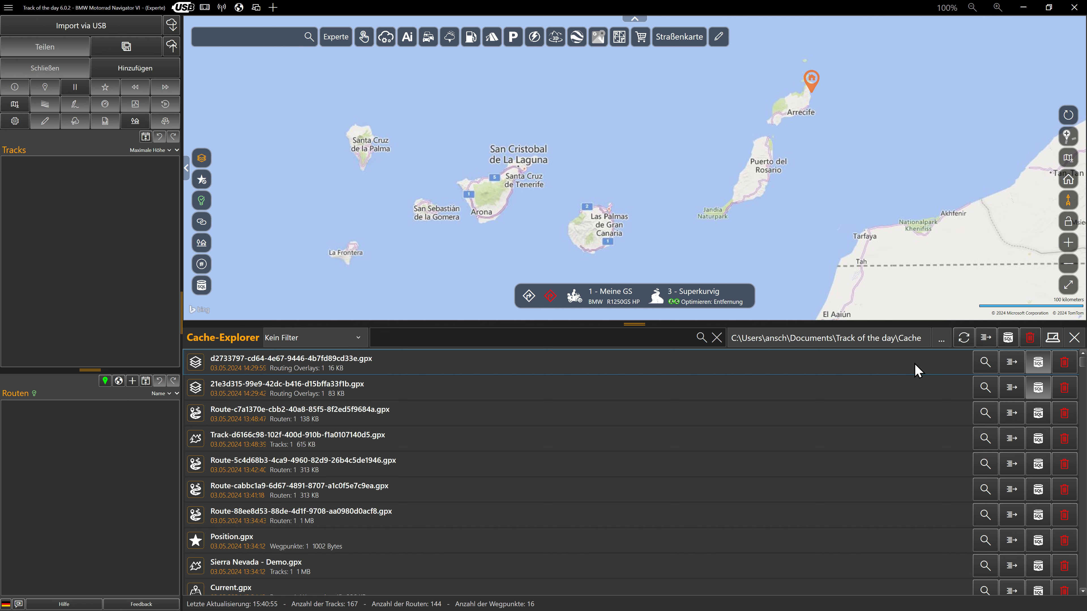
- Delete all GPX files from the cache and close the Cache-Explorer
click(1030, 338)
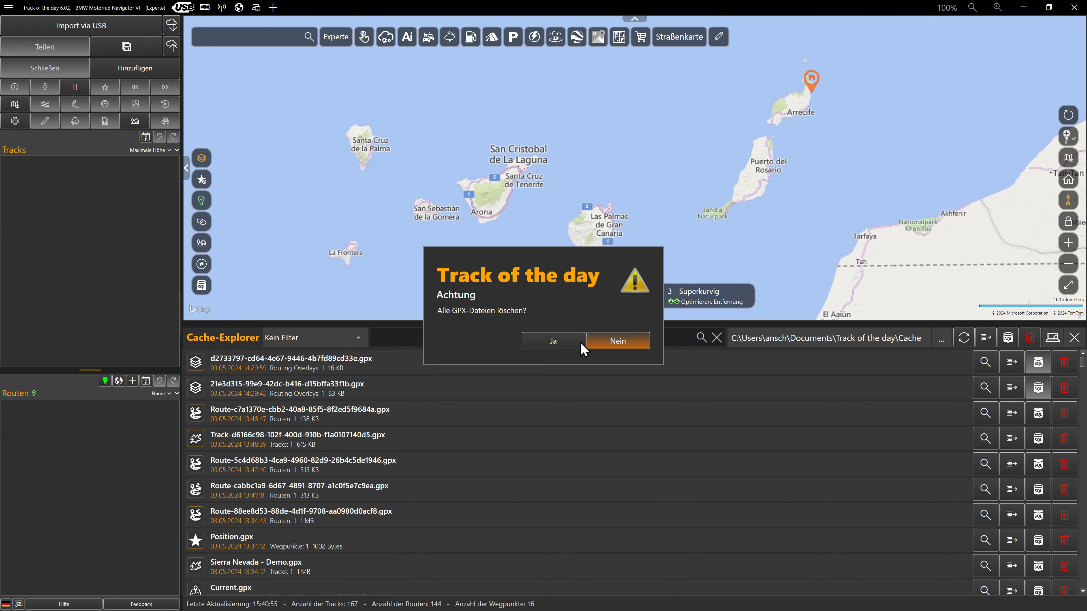
click(562, 342)
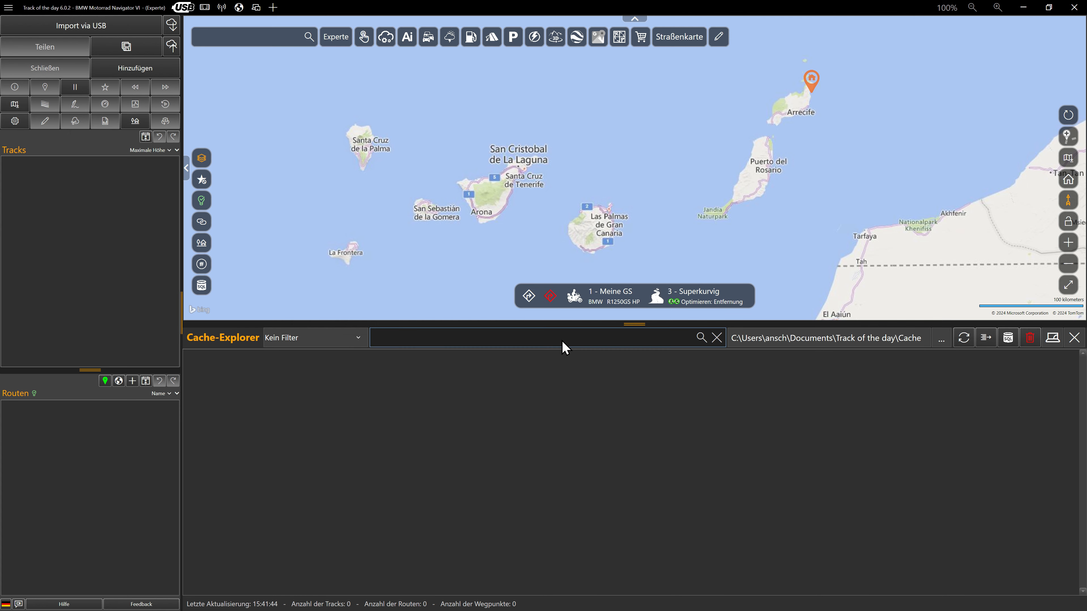
click(1074, 337)
- Load the route "Südfrankreich - Demo" from the route database onto the map and close the database
key(ctrl+d)
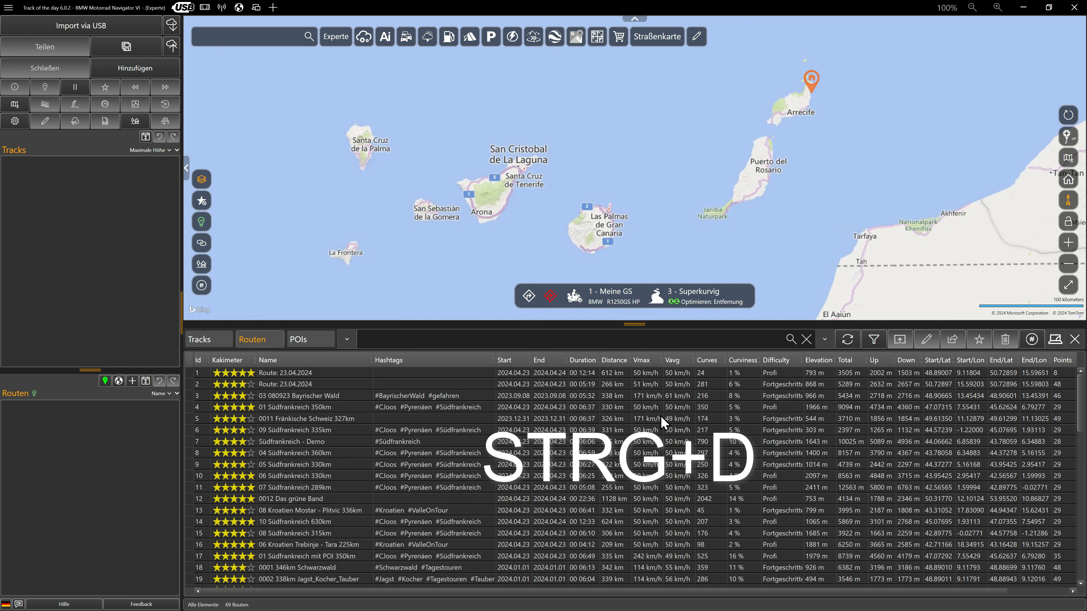
double_click(356, 445)
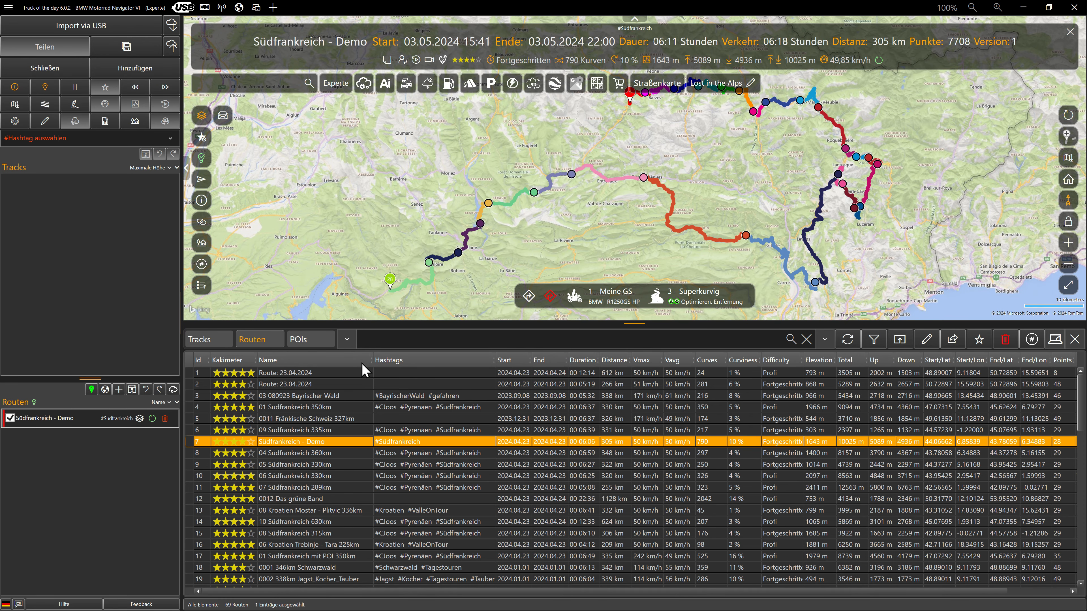
click(1075, 341)
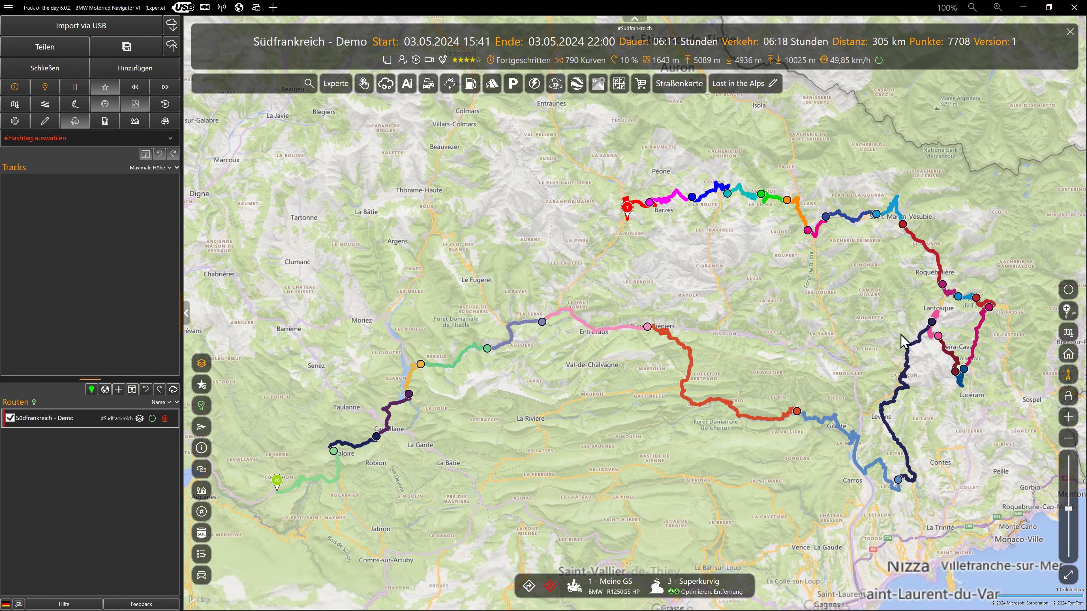
- Remove the "Südfrankreich - Demo" route from the route list and exit Track of the day
click(126, 46)
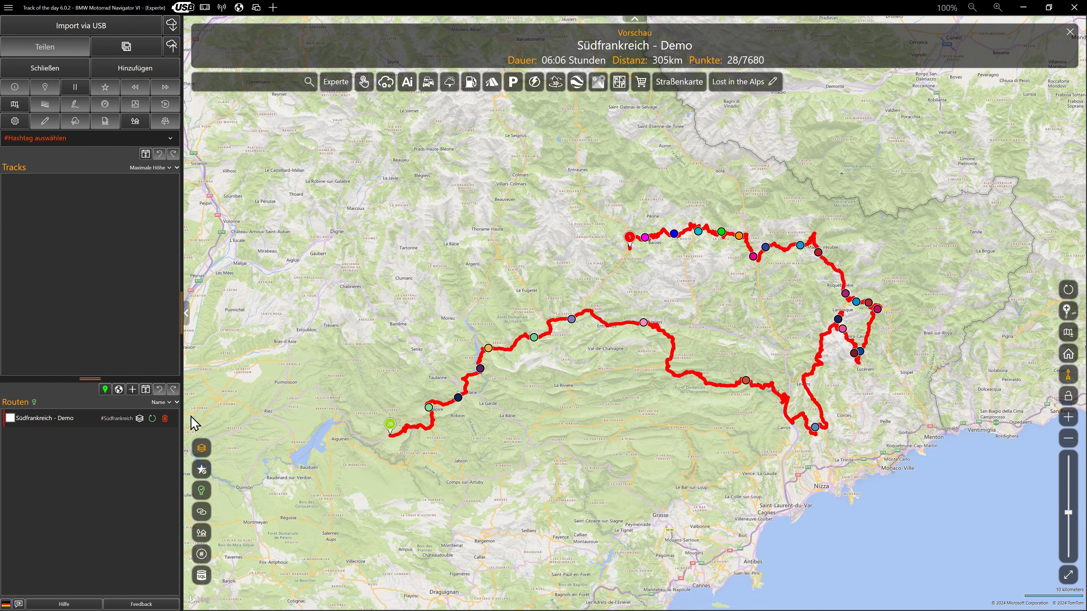
click(165, 418)
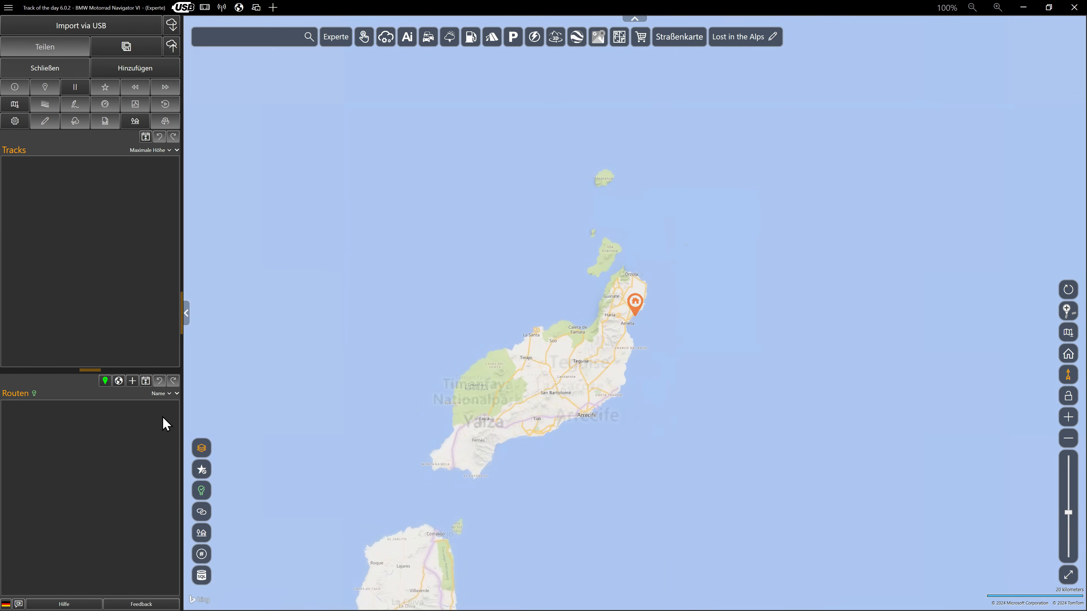
click(1073, 12)
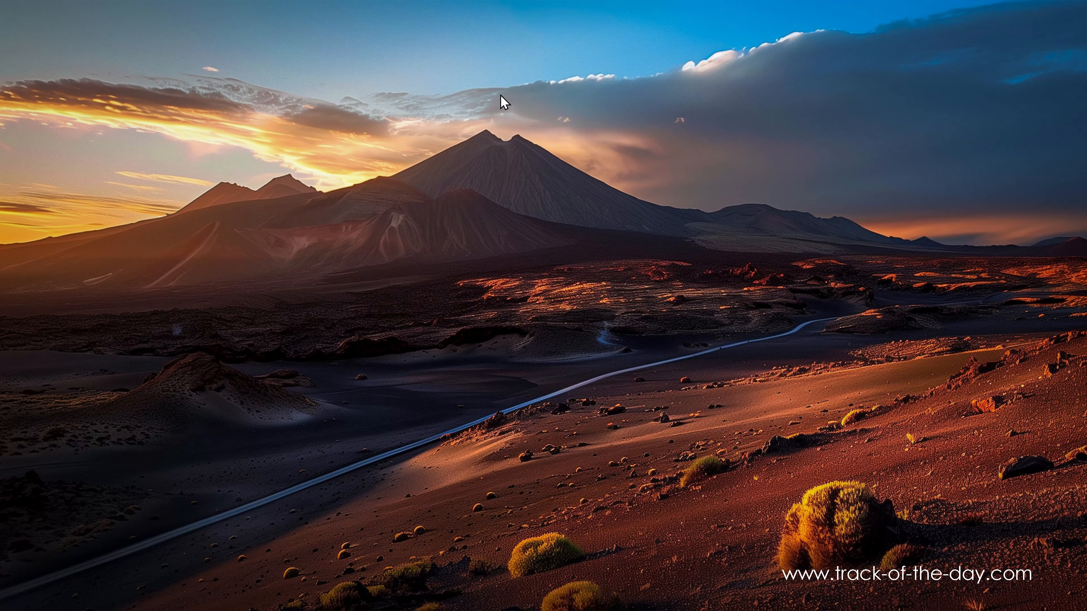
- Switch to File Explorer and rename the route GPX file in the Track of the day Cache folder to Beispielroute.gpx
key(super+e)
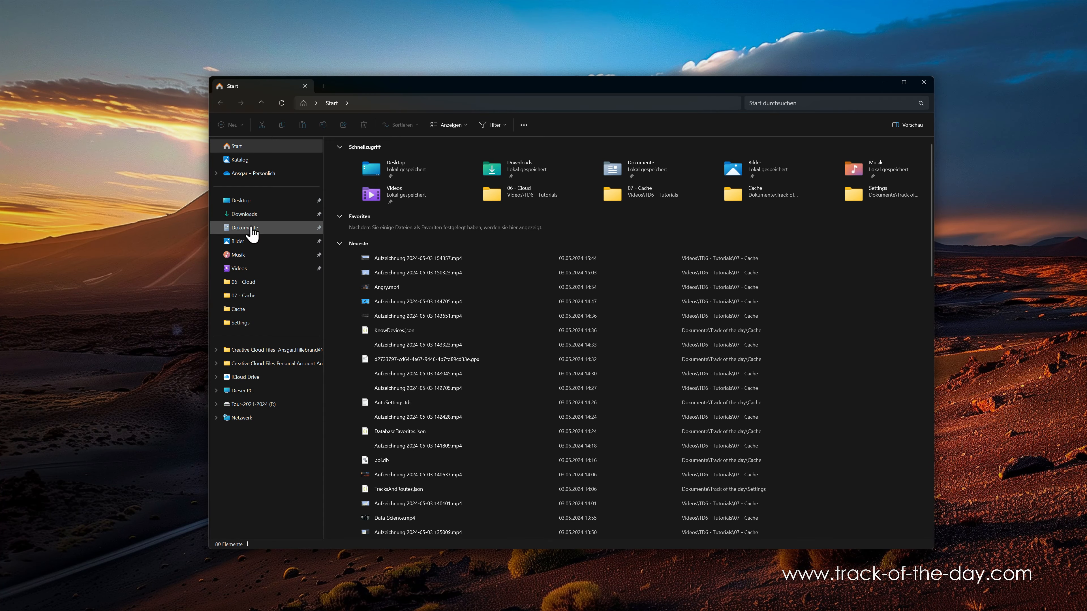
click(219, 347)
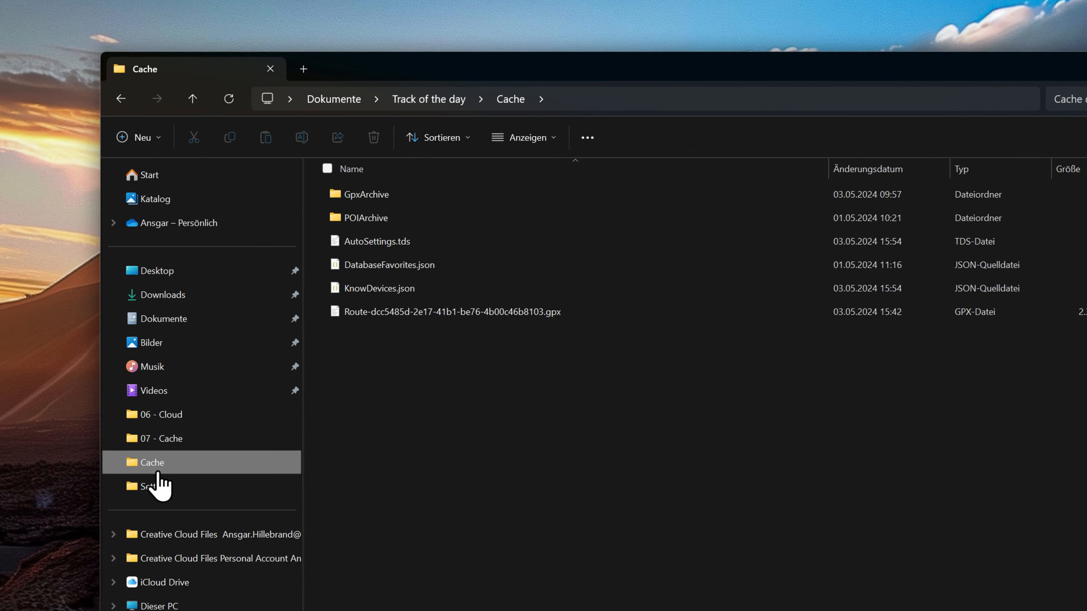
click(415, 338)
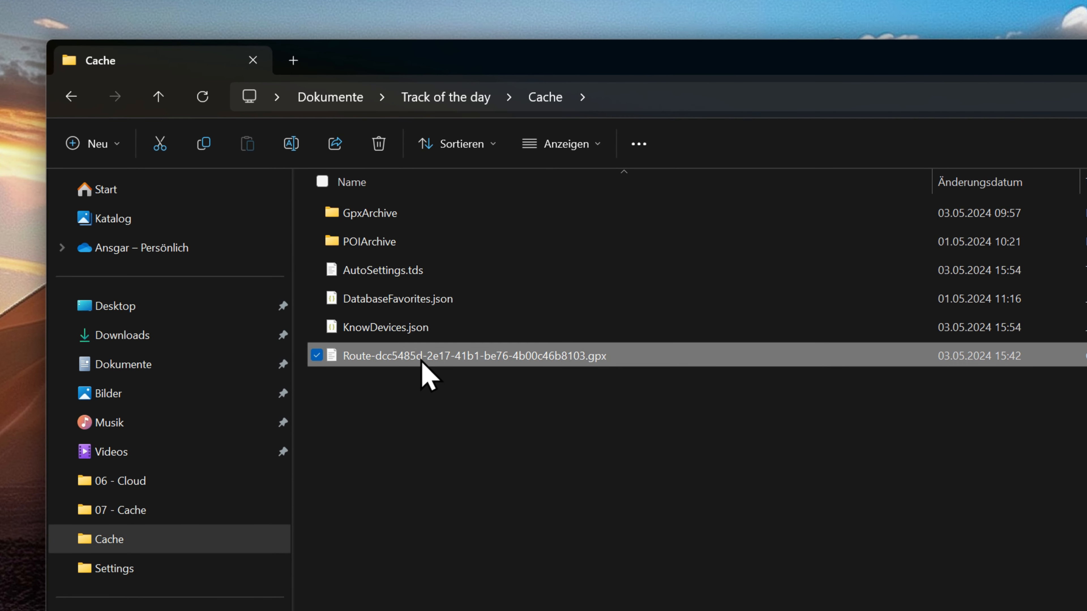
click(422, 361)
text(Beispiel)
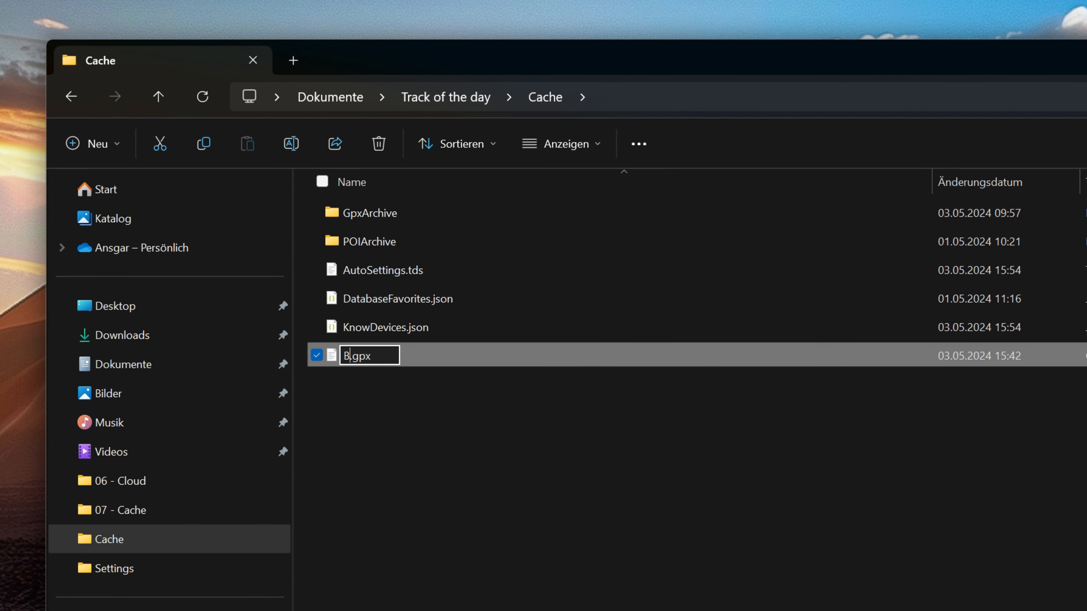
text(route)
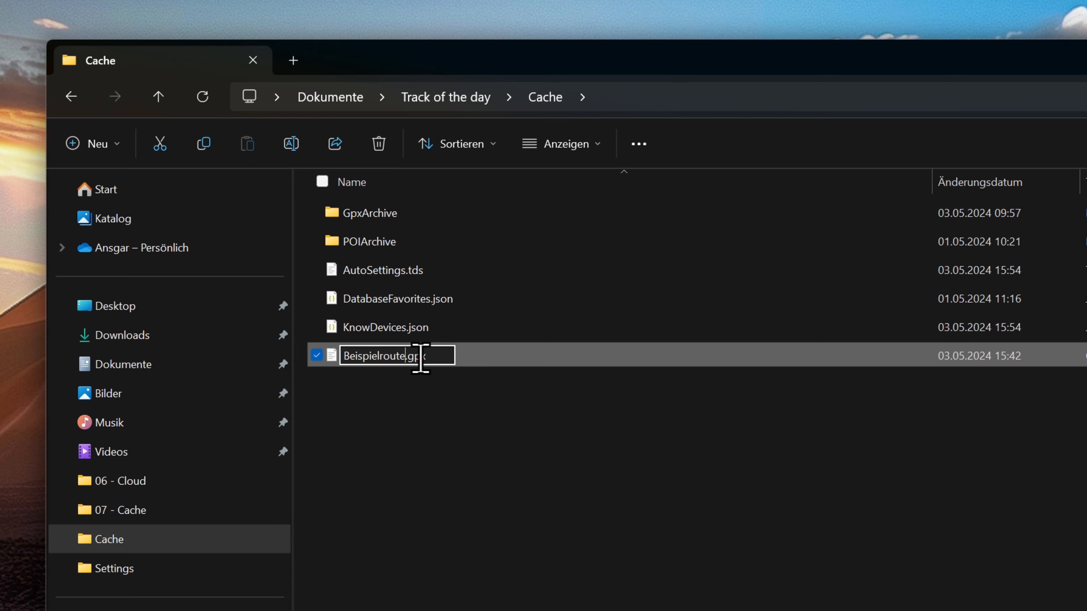
key(Return)
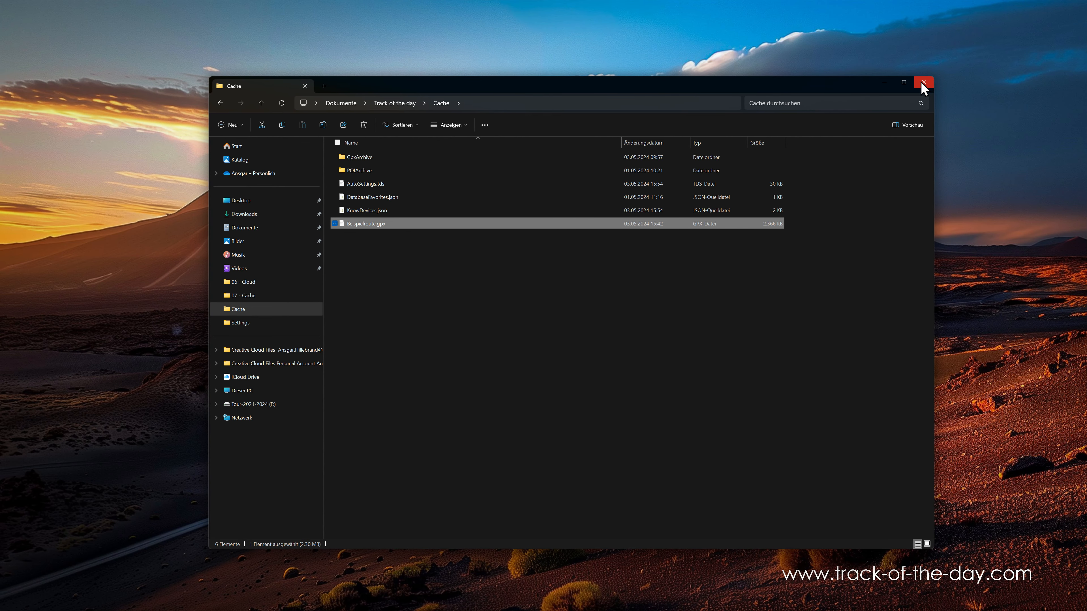
click(923, 82)
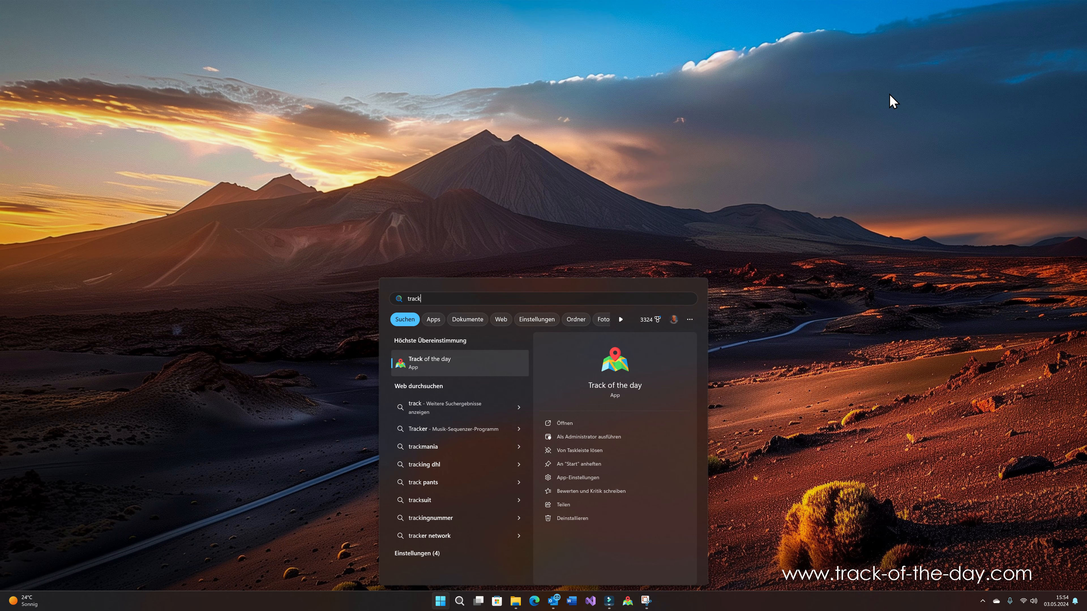
- Start Track of the day and open the Cache-Explorer below the map
key(Return)
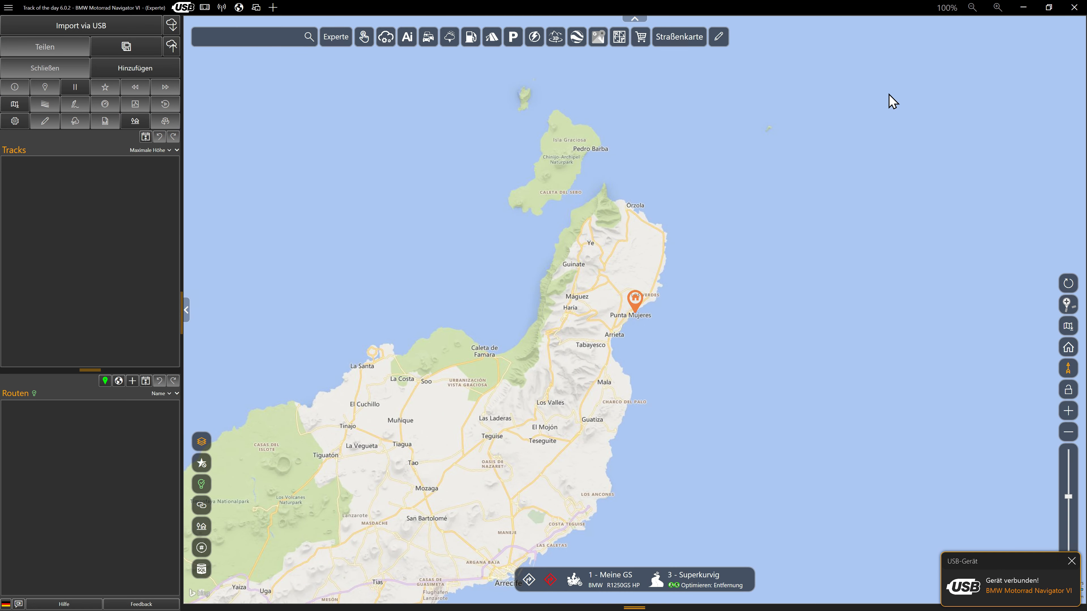
right_click(319, 184)
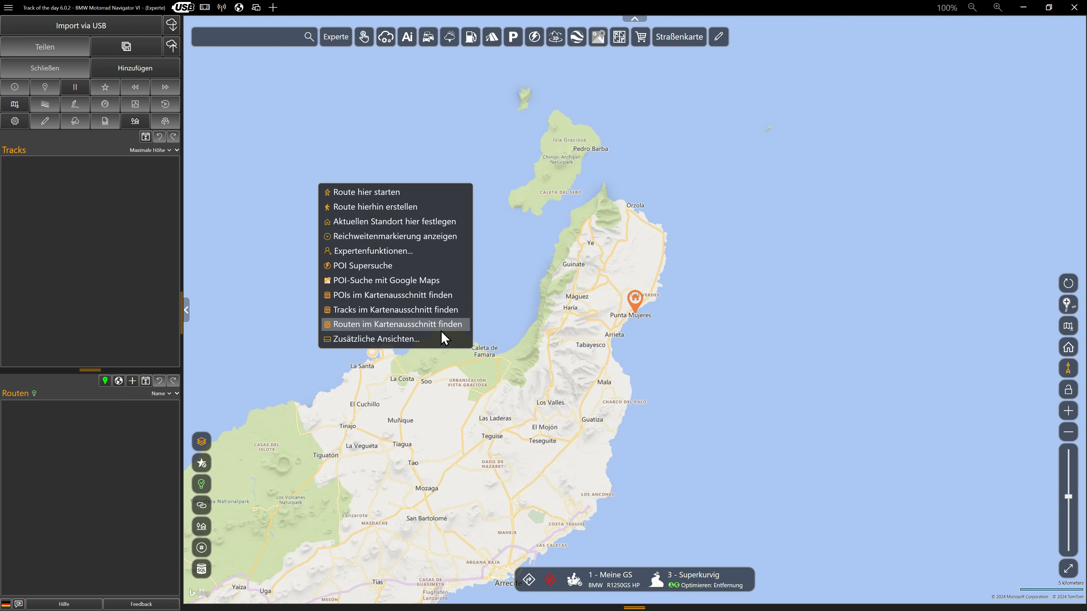
mouse_move(443, 338)
click(292, 406)
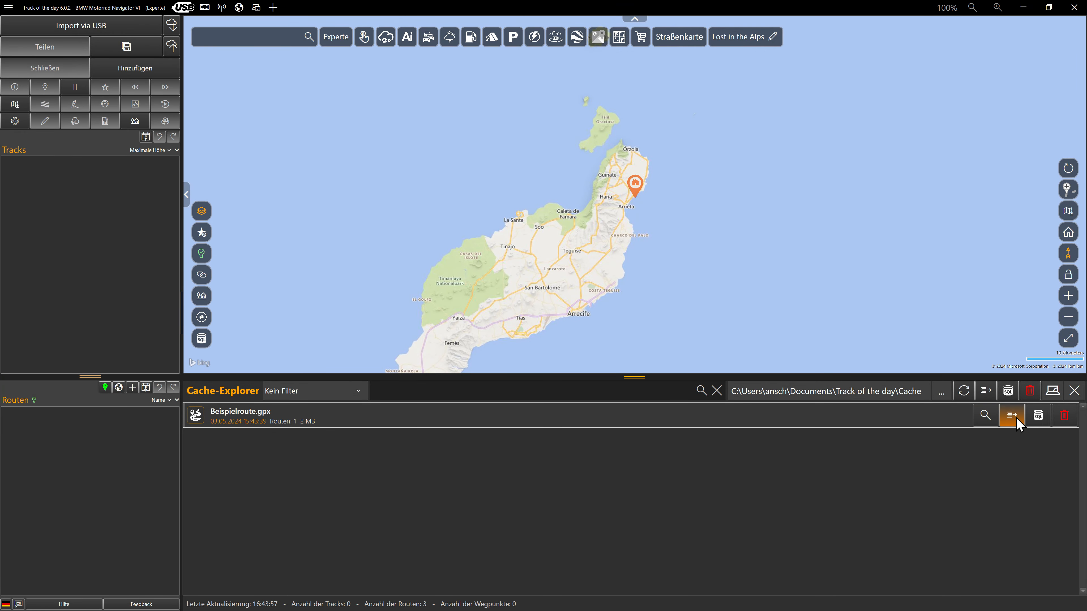
- Load Beispielroute.gpx from the cache into the routes and display the "Südfrankreich - Demo" route on the map
click(1016, 421)
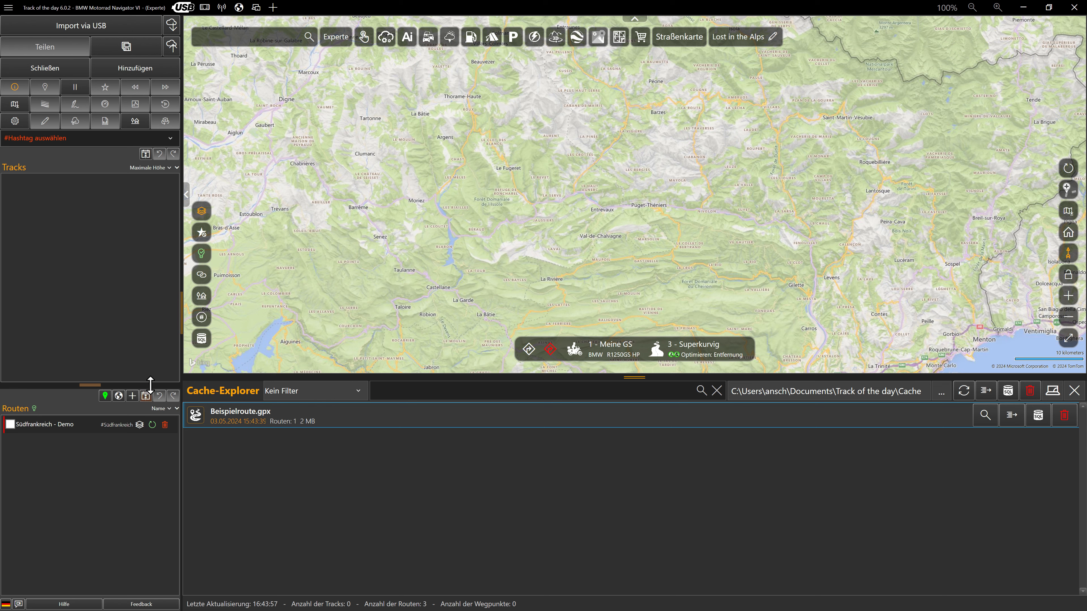
drag(150, 384, 150, 377)
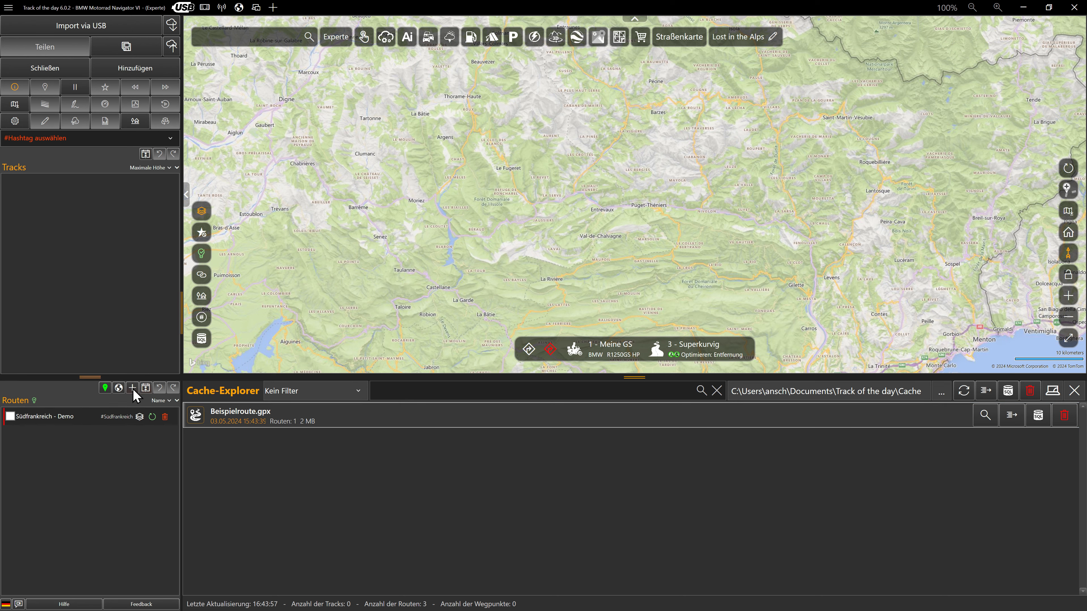
click(86, 414)
- Check the route name stored in the GPX preview of the "Südfrankreich - Demo" route
right_click(85, 416)
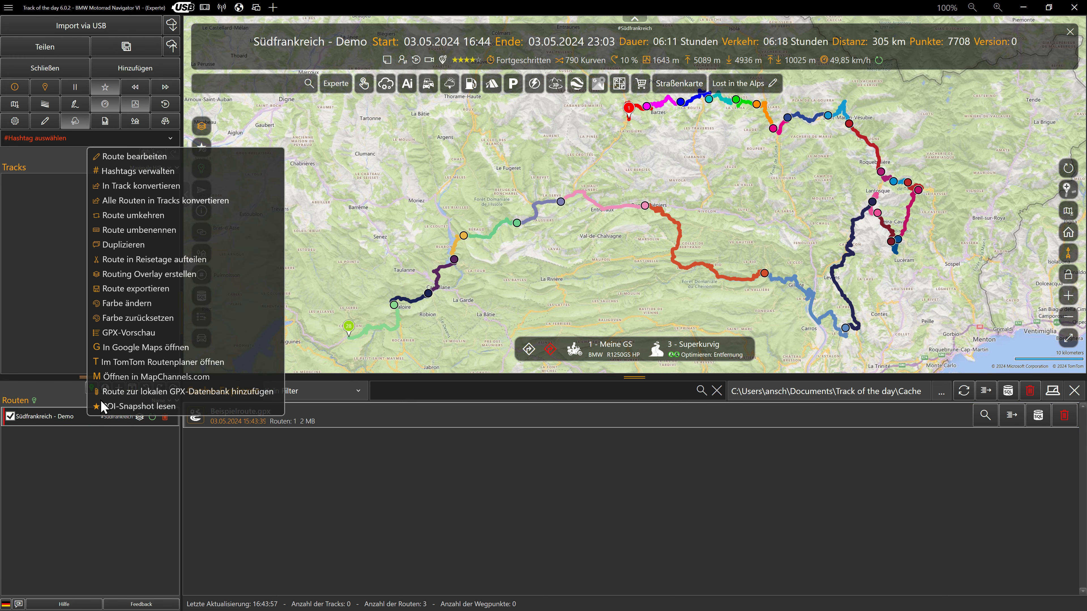
click(146, 334)
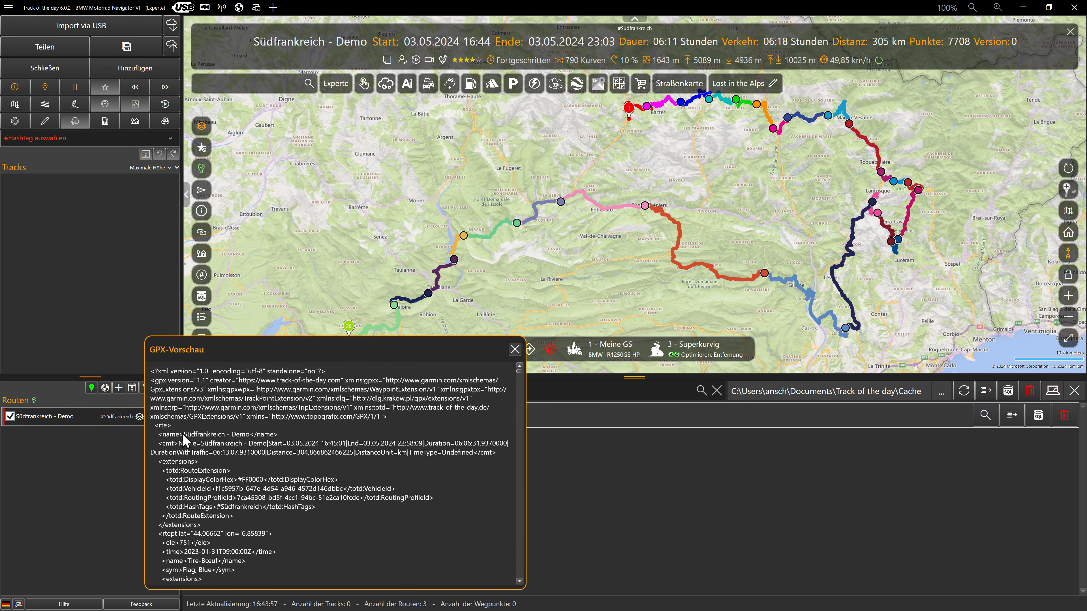
drag(184, 434, 238, 436)
click(514, 353)
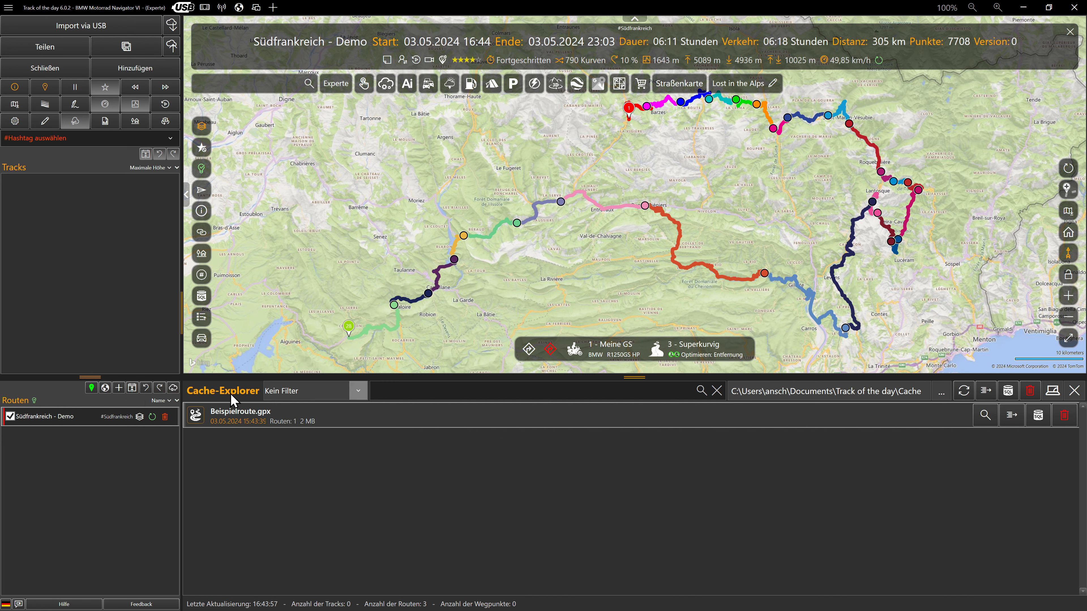
- Rename the "Südfrankreich - Demo" route to "Route mit geändertem Namen"
right_click(88, 419)
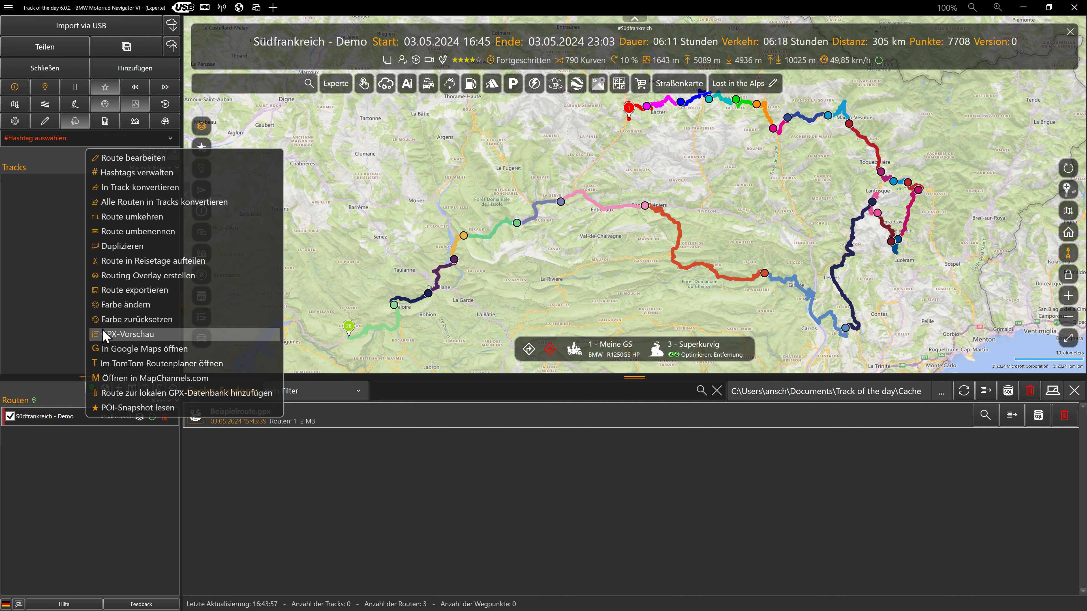
click(121, 231)
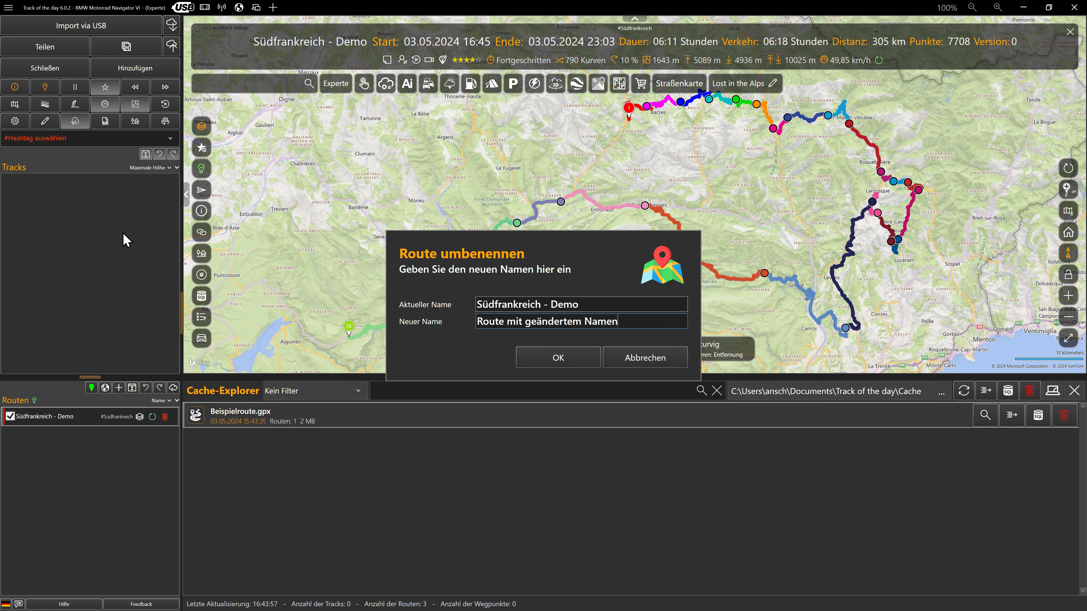
click(557, 357)
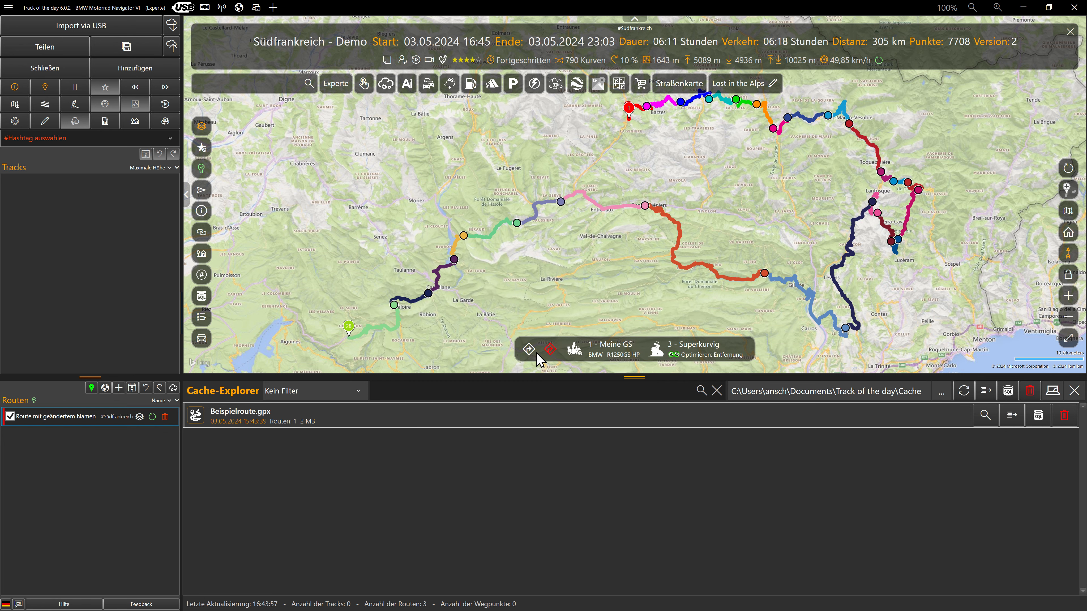
- Check the name tag in the GPX preview of "Route mit geändertem Namen"
right_click(78, 418)
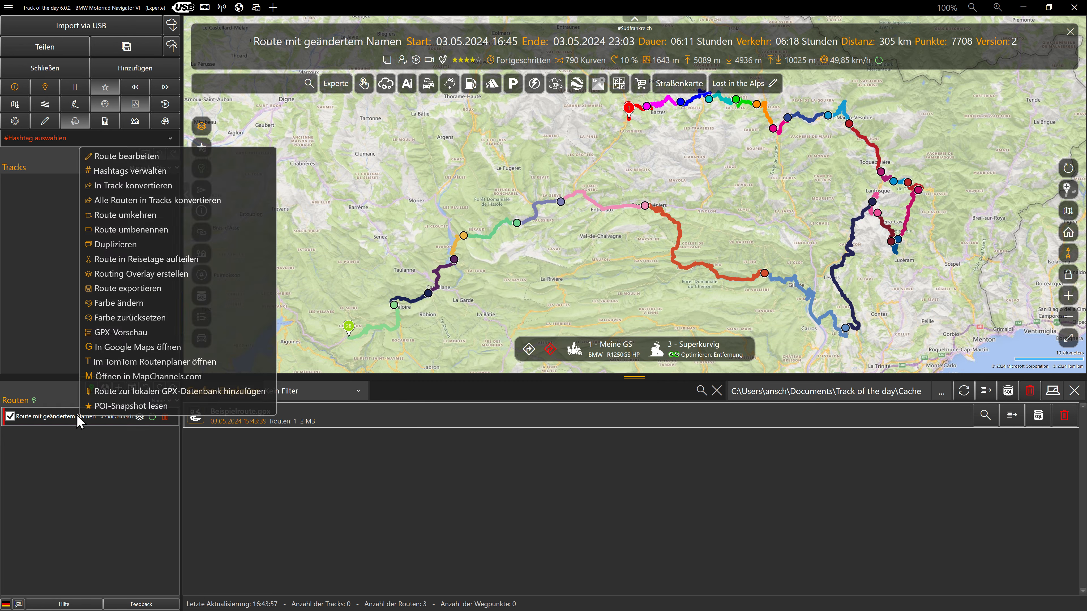
click(124, 335)
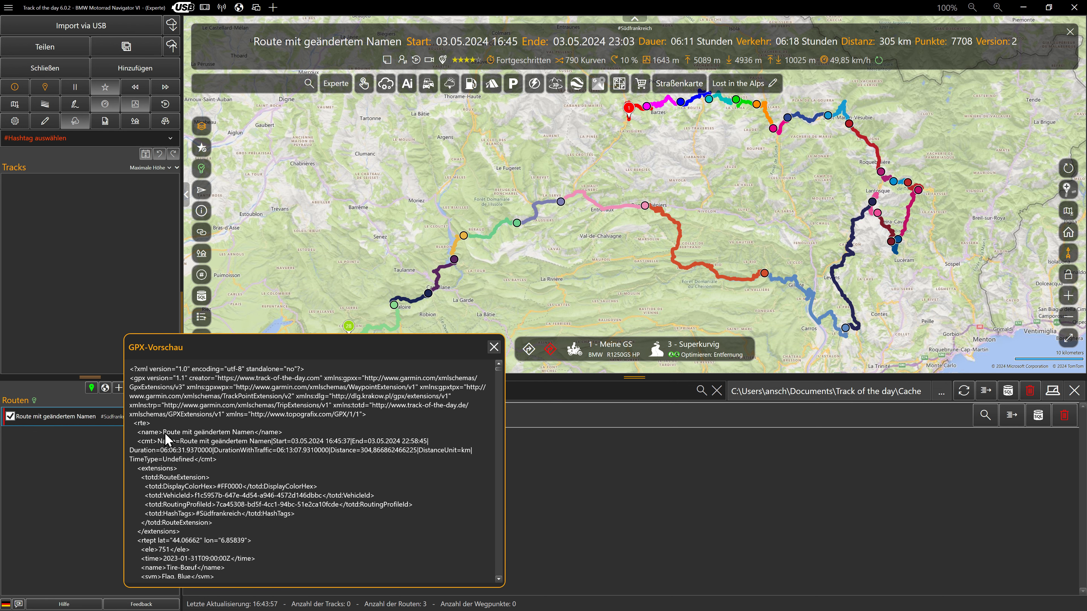
drag(164, 432, 252, 437)
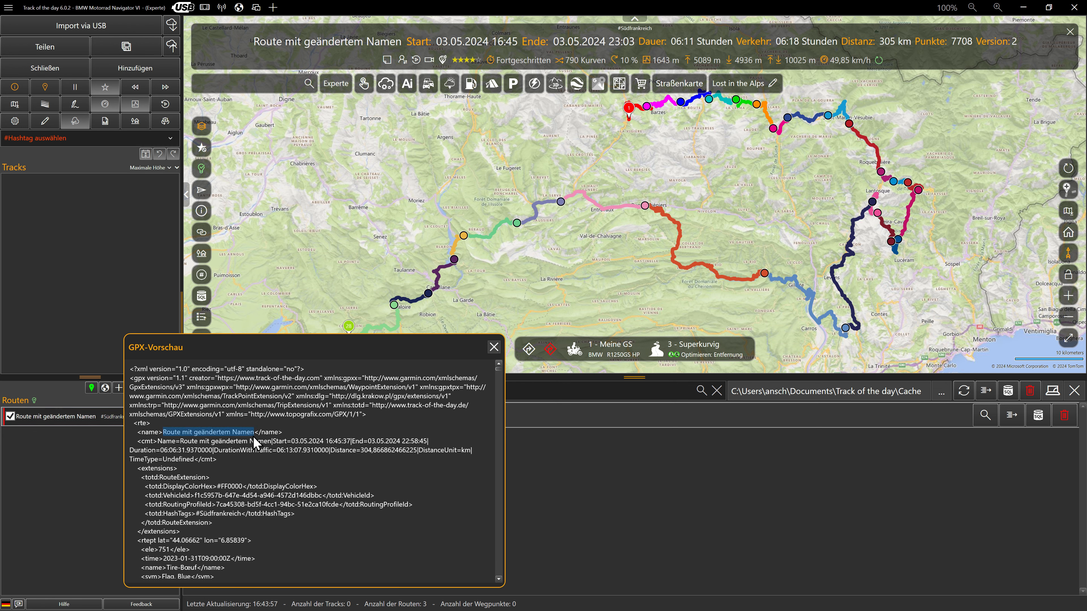
click(495, 347)
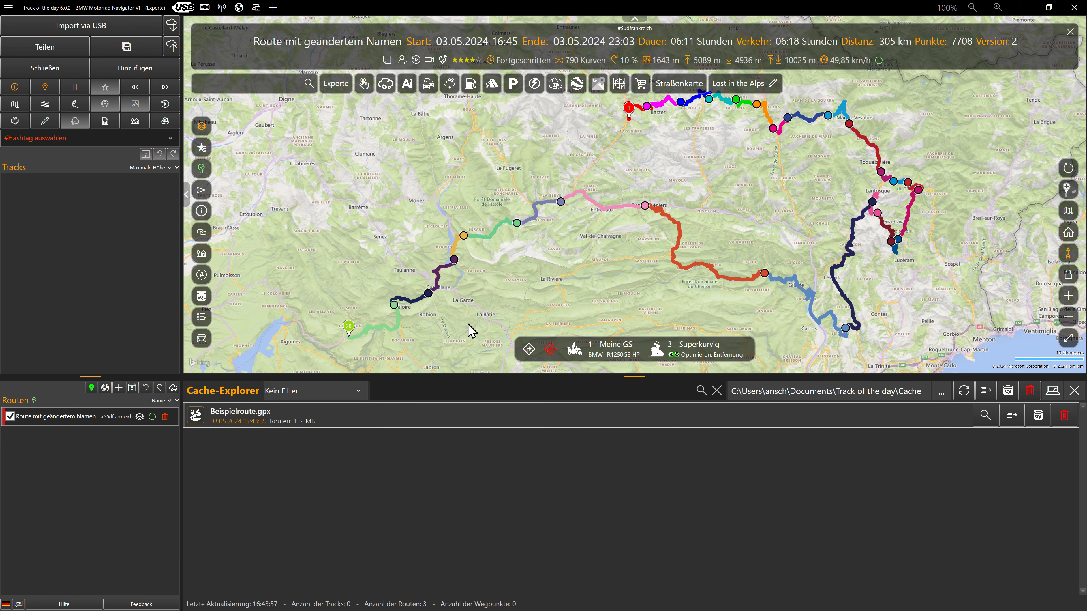
- Refresh the Cache-Explorer's file list and inspect the newest cached route GPX file
mouse_move(261, 44)
mouse_down()
mouse_move(397, 42)
mouse_move(257, 44)
mouse_up()
click(964, 393)
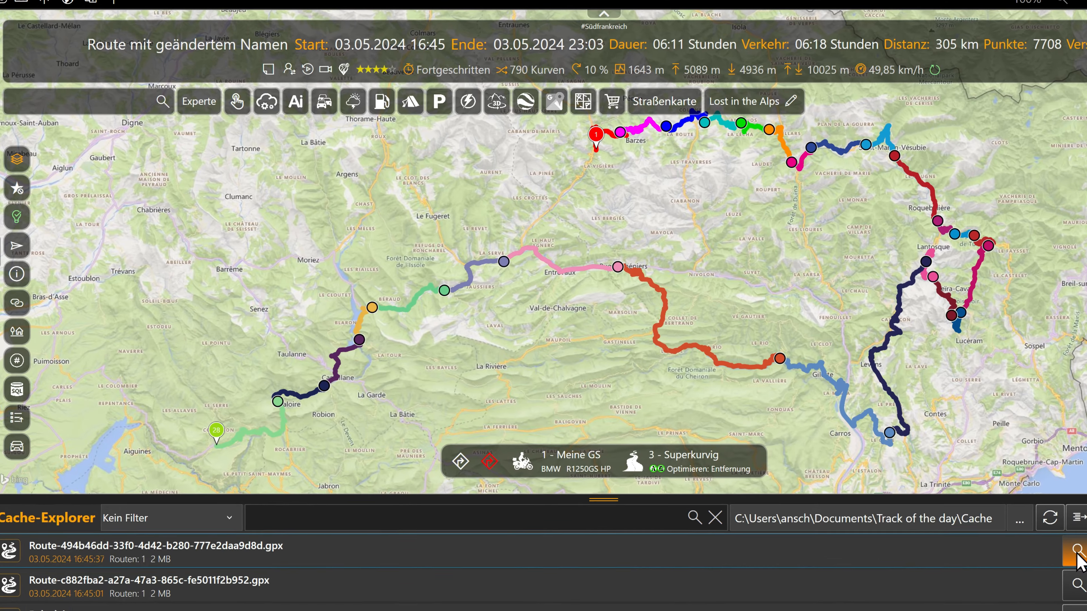
click(1077, 555)
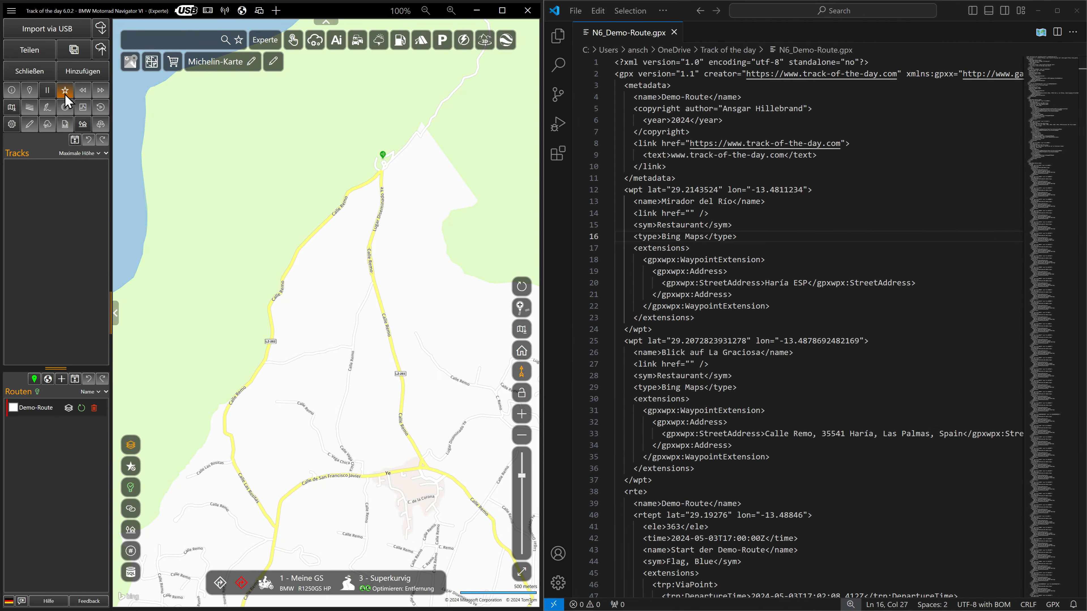
- Show the Demo-Route's POIs on the map and highlight the name in the details of "Mirador del Río"
click(65, 95)
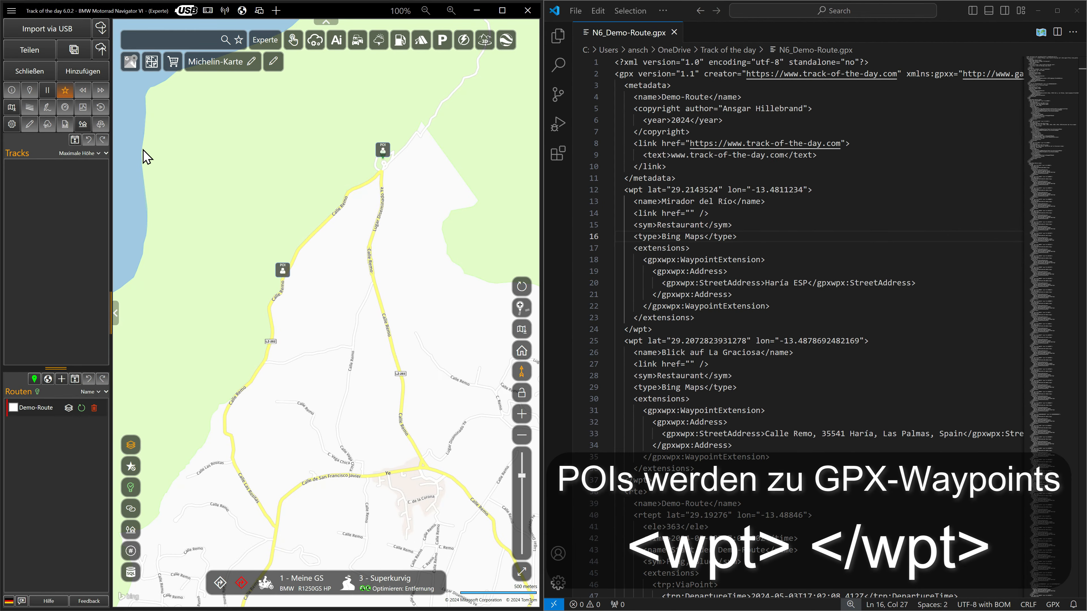
click(382, 155)
drag(238, 179, 179, 189)
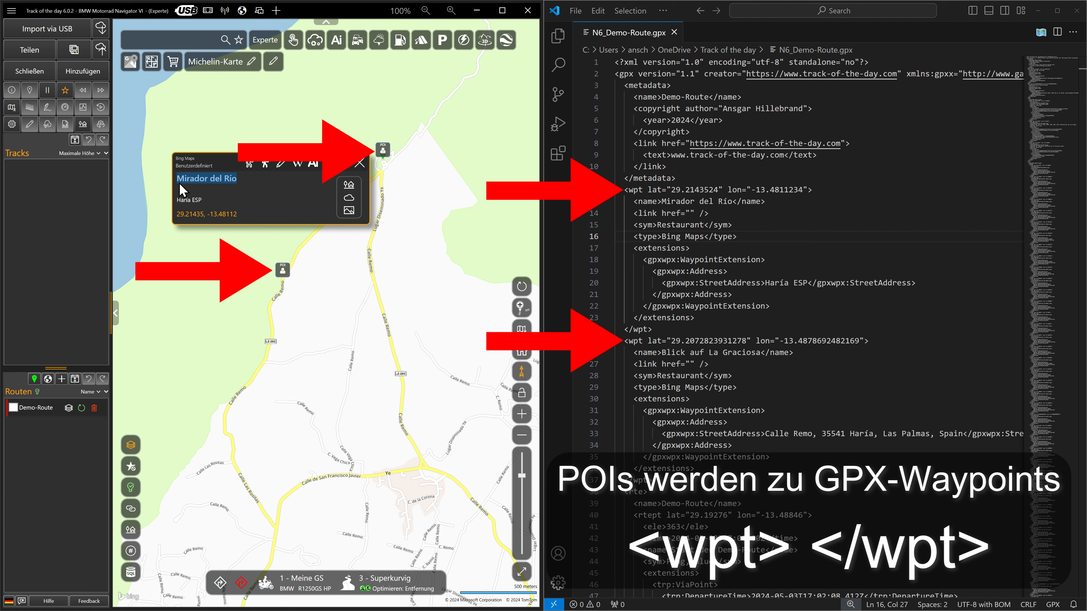
- In N6_Demo-Route.gpx in Visual Studio Code, highlight the Mirador del Río waypoint's name and coordinates and the Blick auf La Graciosa name tag
drag(662, 202, 732, 204)
drag(626, 191, 828, 194)
drag(854, 354, 634, 354)
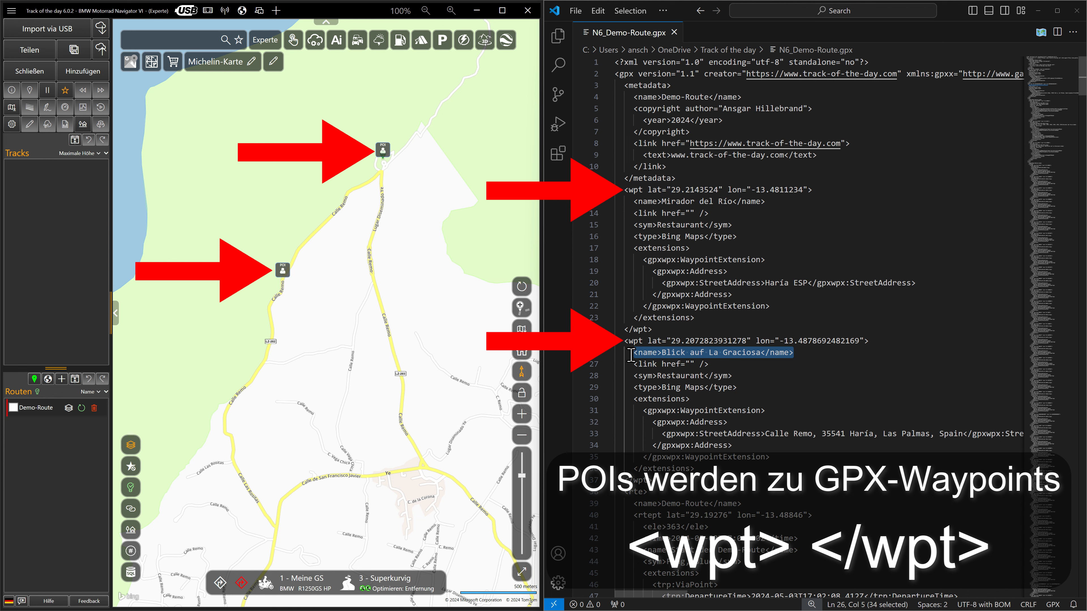
- Show the details of the Blick auf La Graciosa POI on the map and highlight its name
click(282, 274)
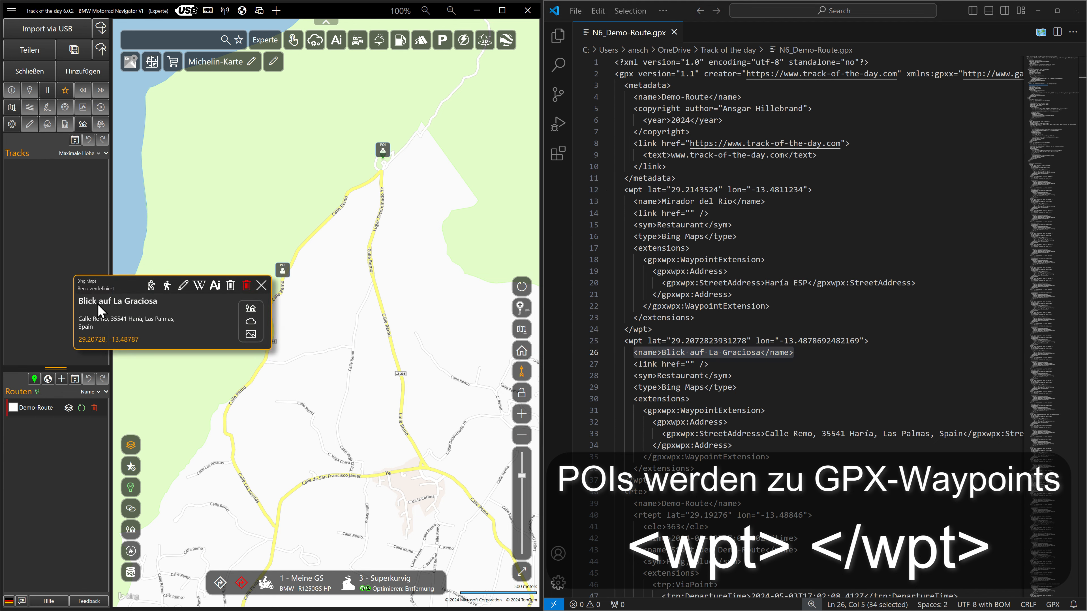
drag(80, 302, 158, 309)
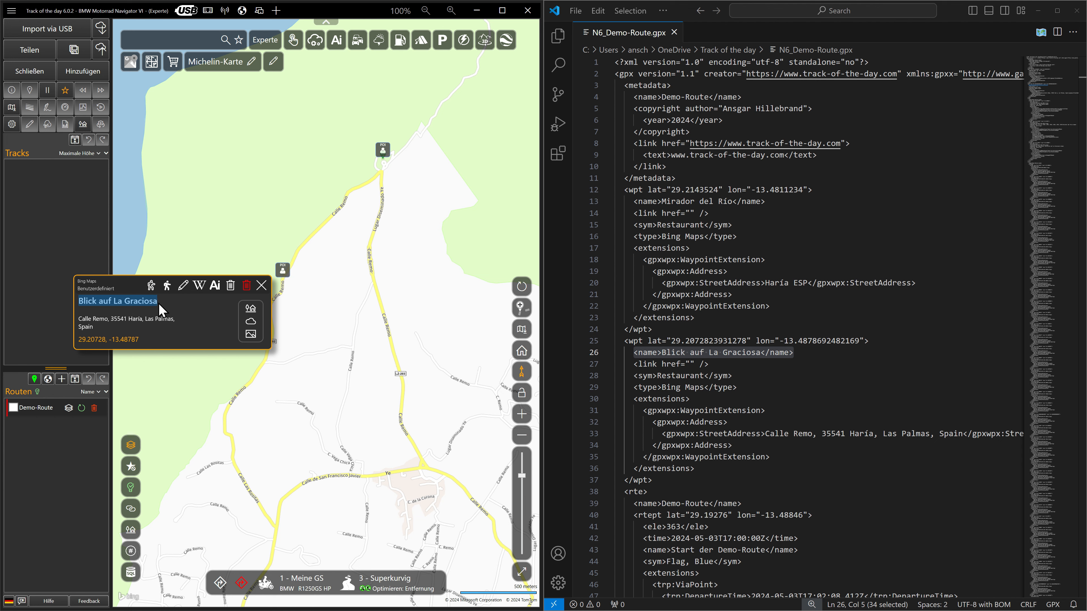
- Display the Demo-Route on the map and highlight its opening rte tag and name tag in N6_Demo-Route.gpx
click(13, 408)
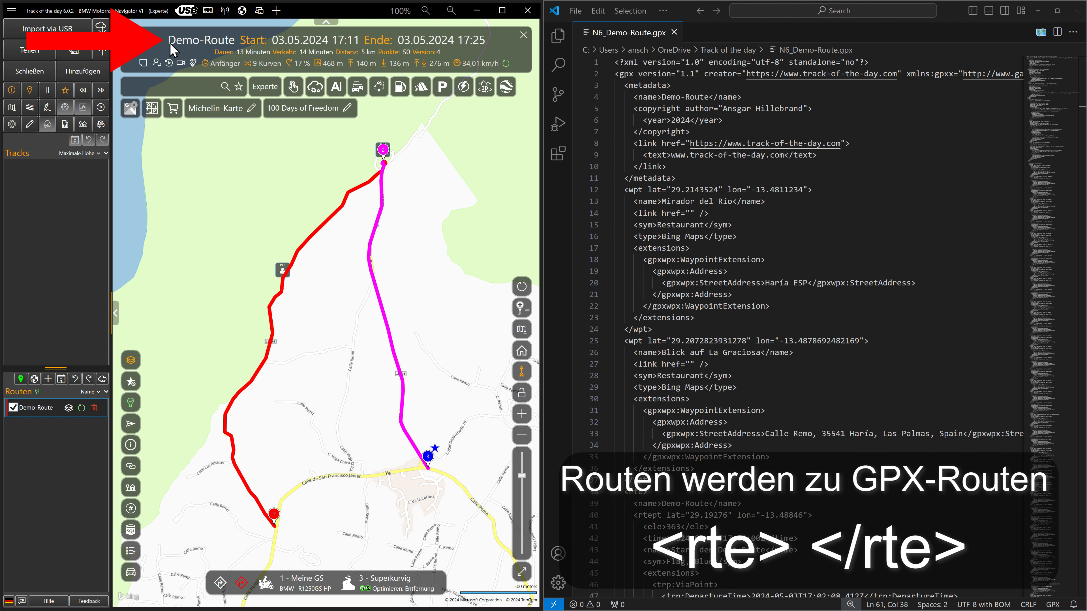
mouse_move(169, 43)
mouse_down()
mouse_move(226, 43)
mouse_move(169, 43)
mouse_up()
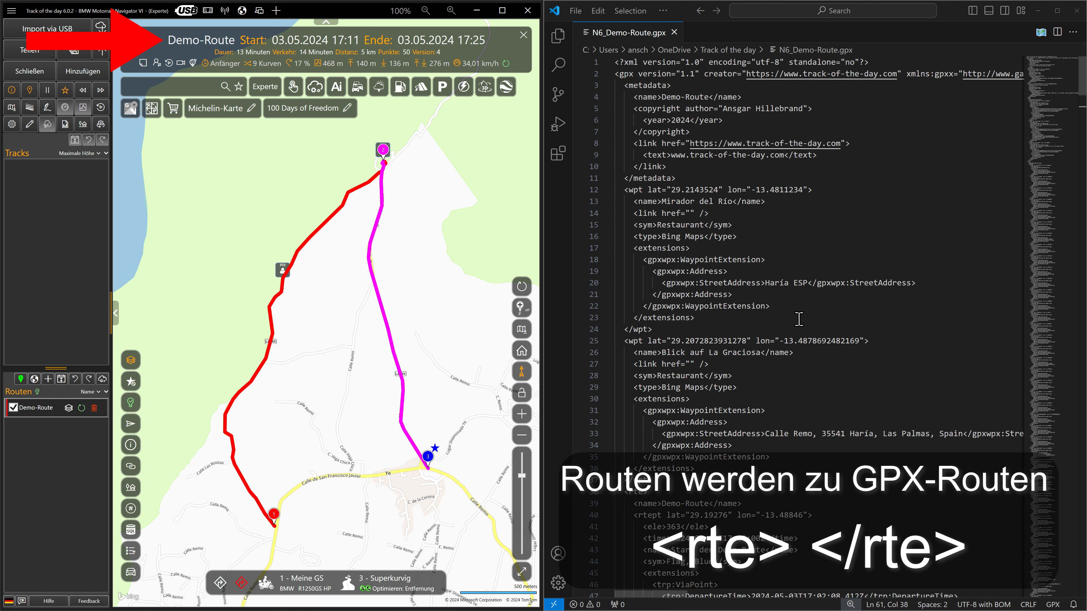
scroll(799, 319, down, 2)
scroll(799, 319, down, 6)
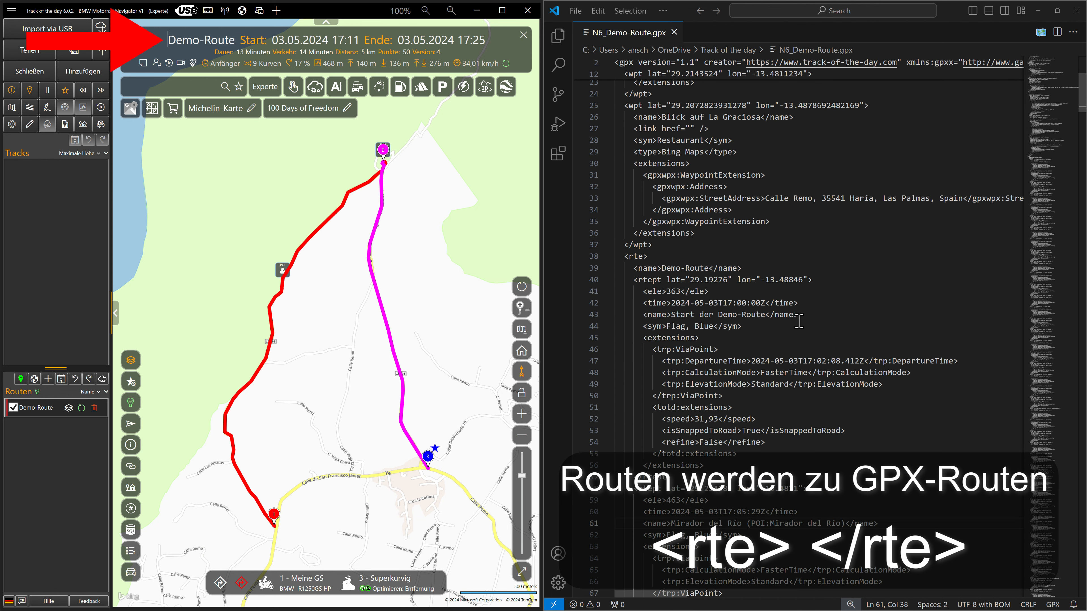
scroll(799, 320, down, 4)
drag(624, 128, 756, 140)
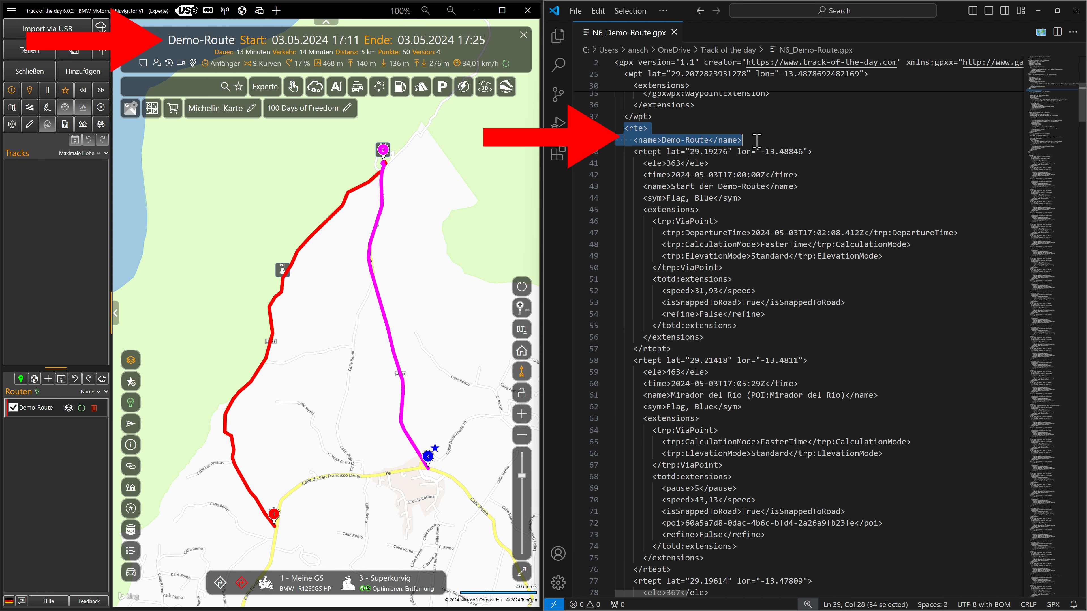
- Highlight the first rtept tag and its Start der Demo-Route name in the GPX file, and highlight that point's name in the route editor
drag(631, 155, 829, 155)
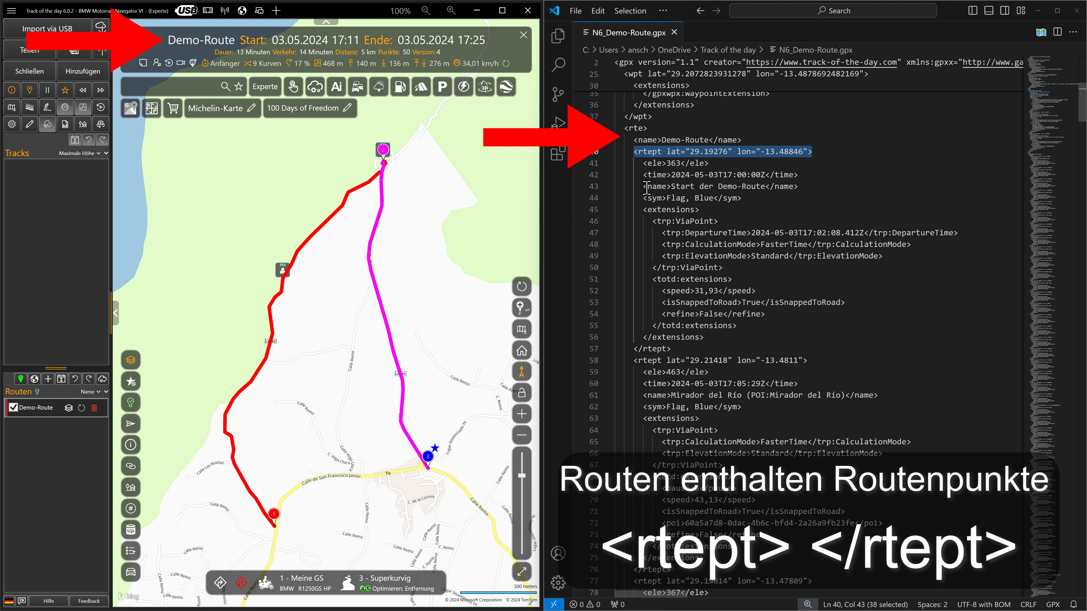
drag(644, 187, 798, 187)
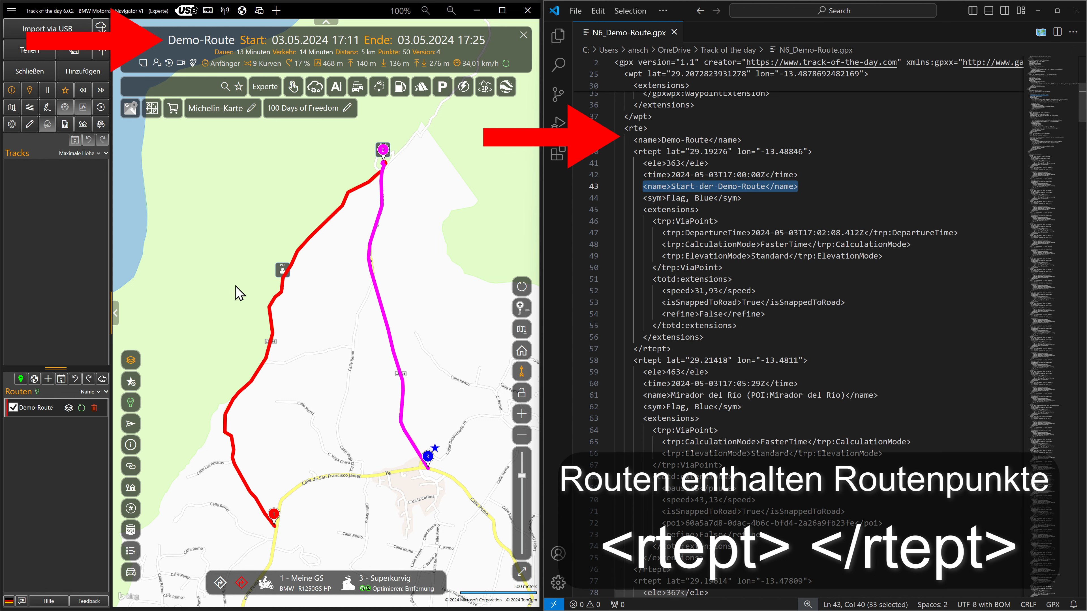
click(29, 124)
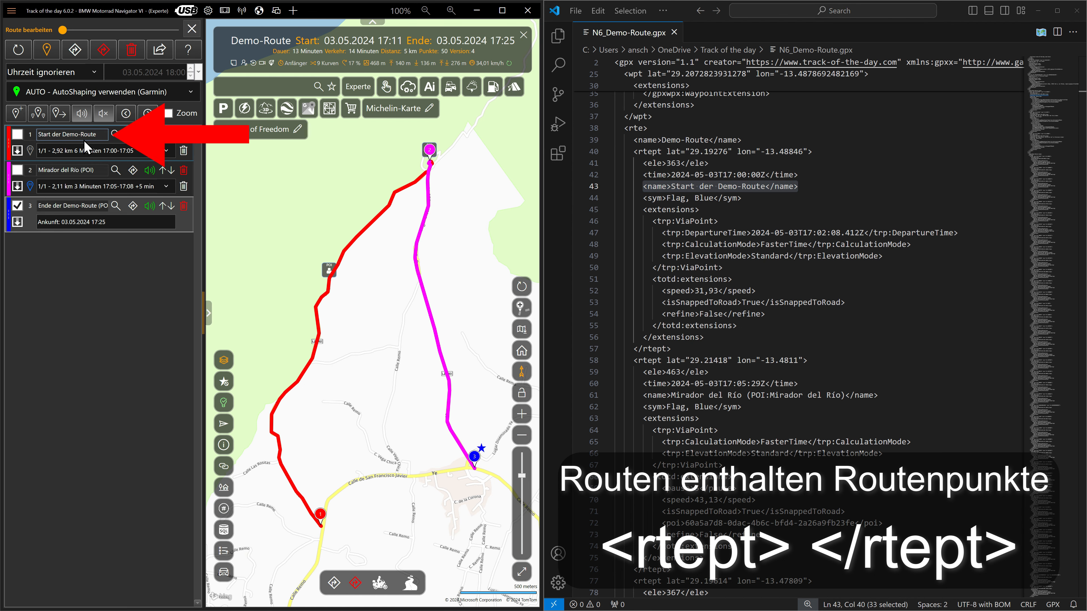
drag(96, 135, 40, 137)
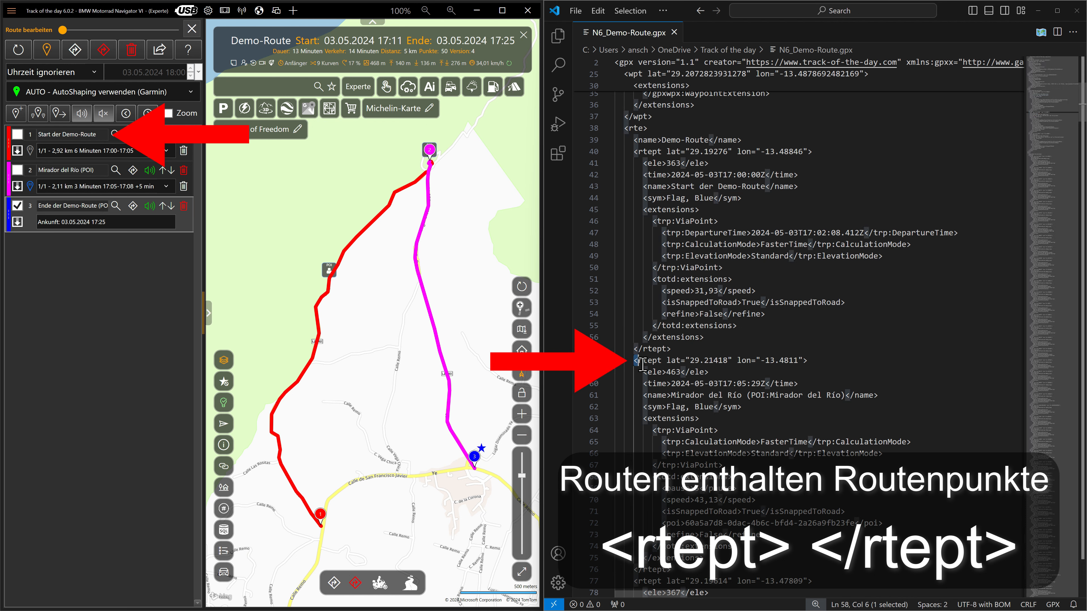
- Highlight the Mirador del Río and Ende der Demo-Route rtept entries in the GPX file and their names in the route editor, and close the editor
drag(634, 360, 895, 400)
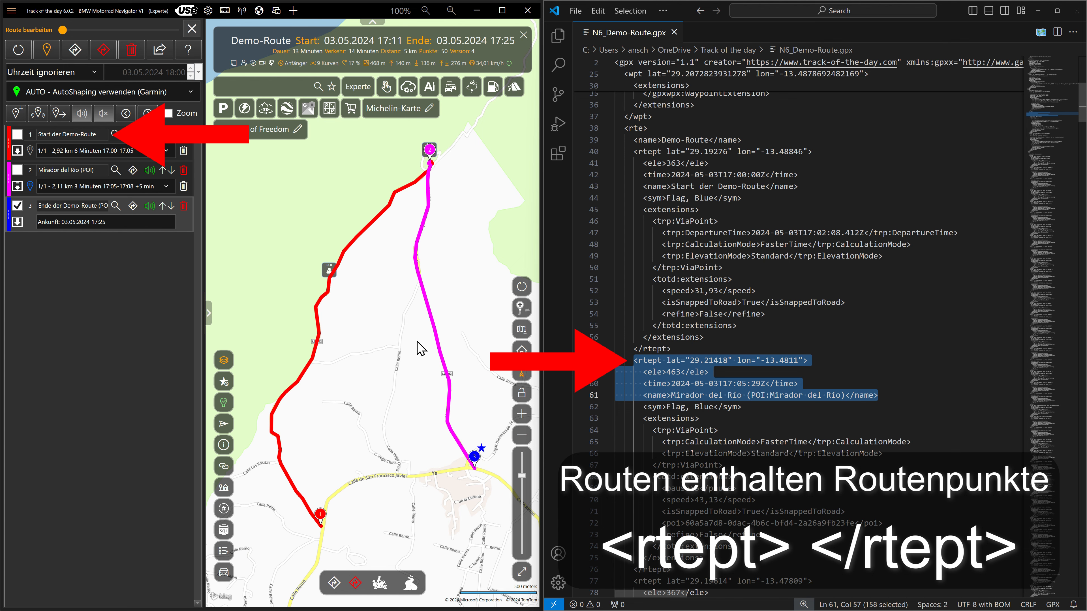
click(47, 172)
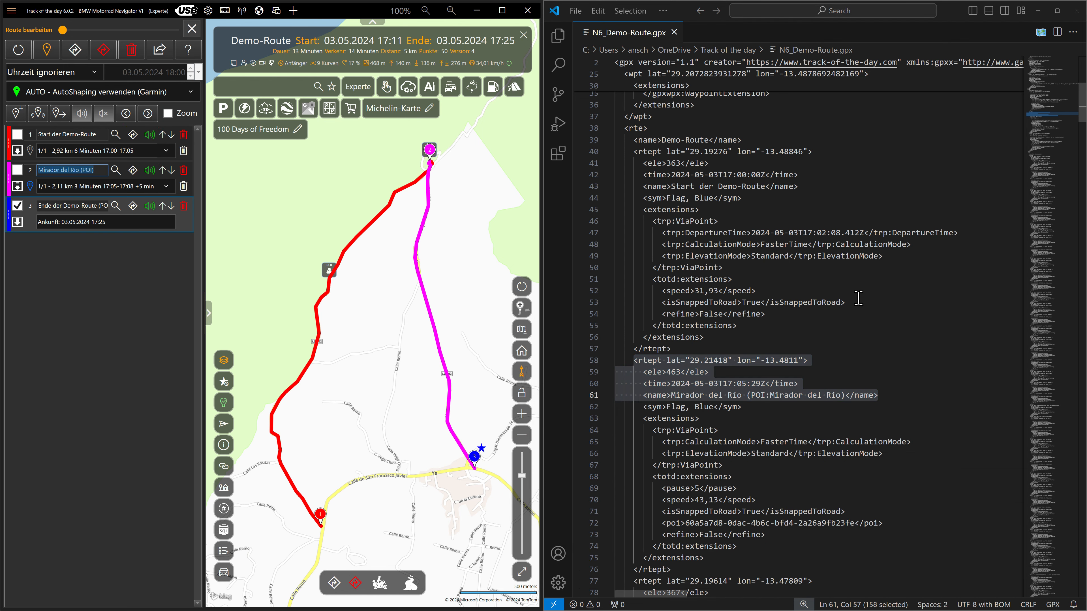
scroll(858, 299, down, 9)
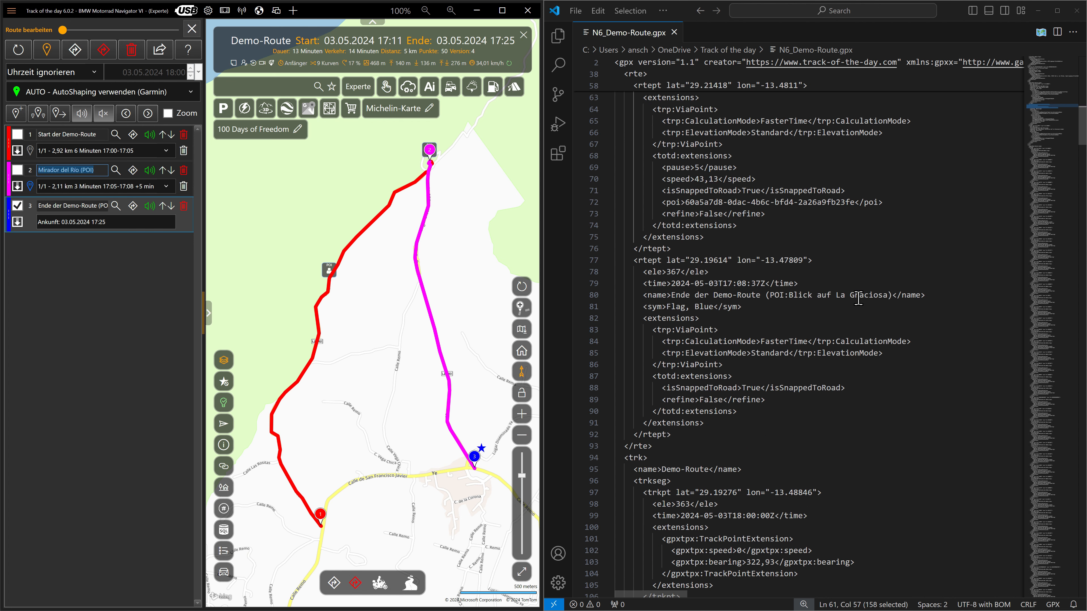
drag(633, 262, 931, 294)
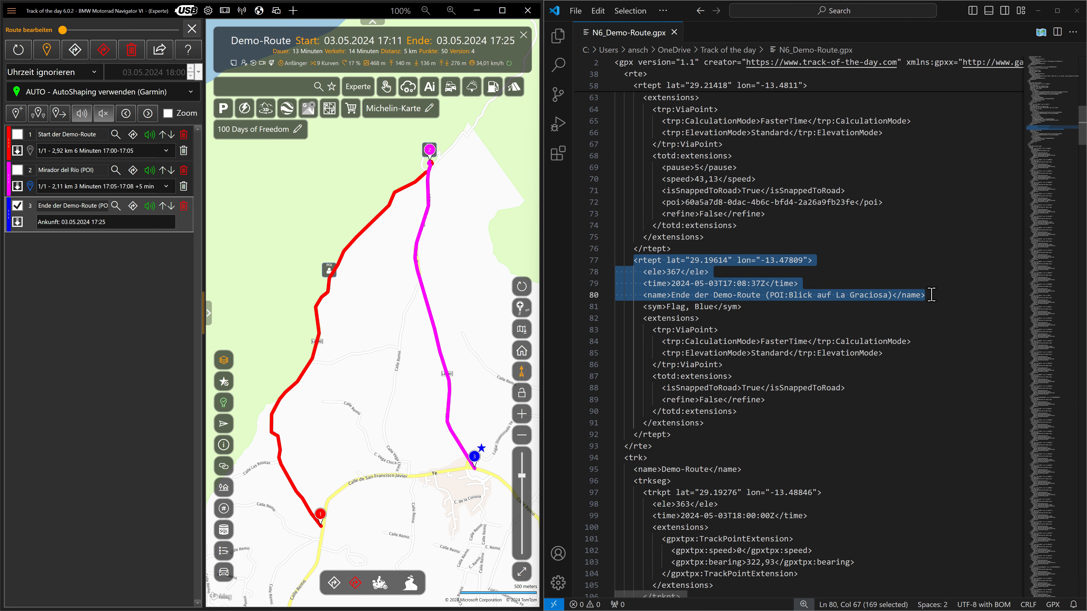
click(76, 209)
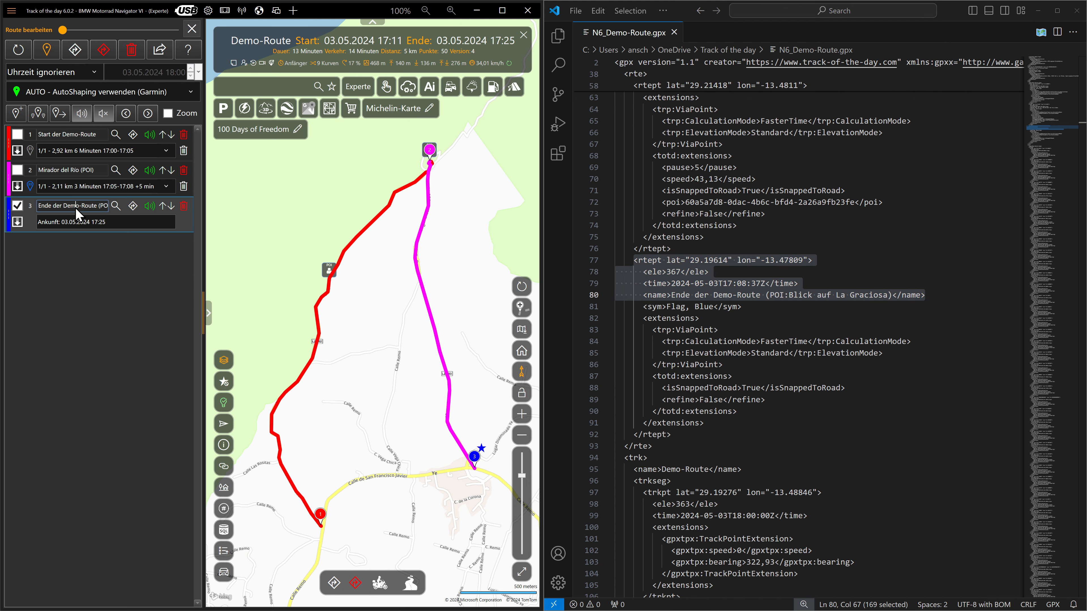
key(ctrl+a)
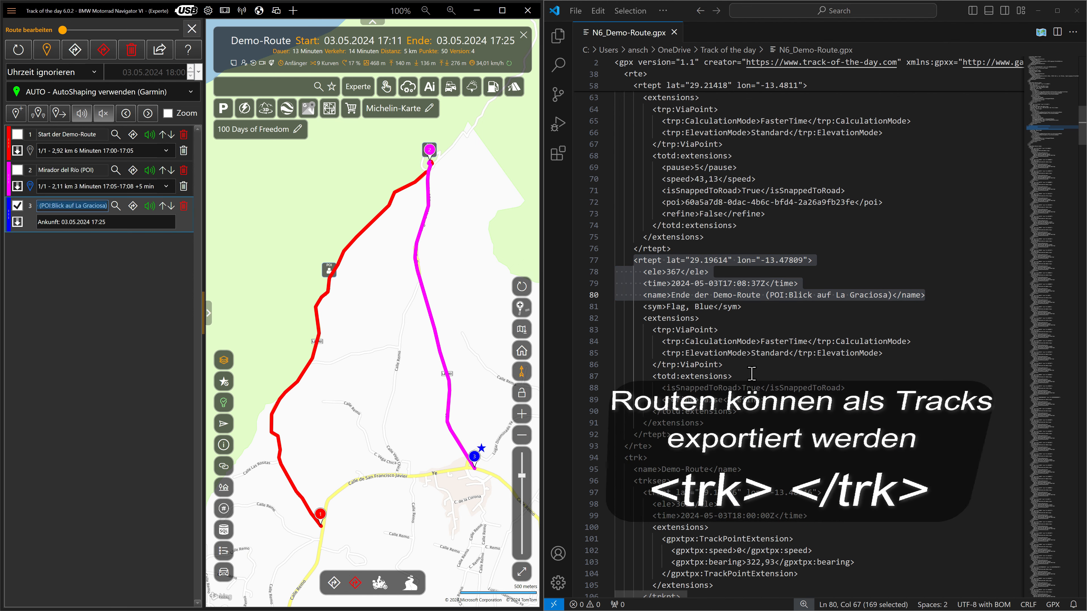
click(143, 285)
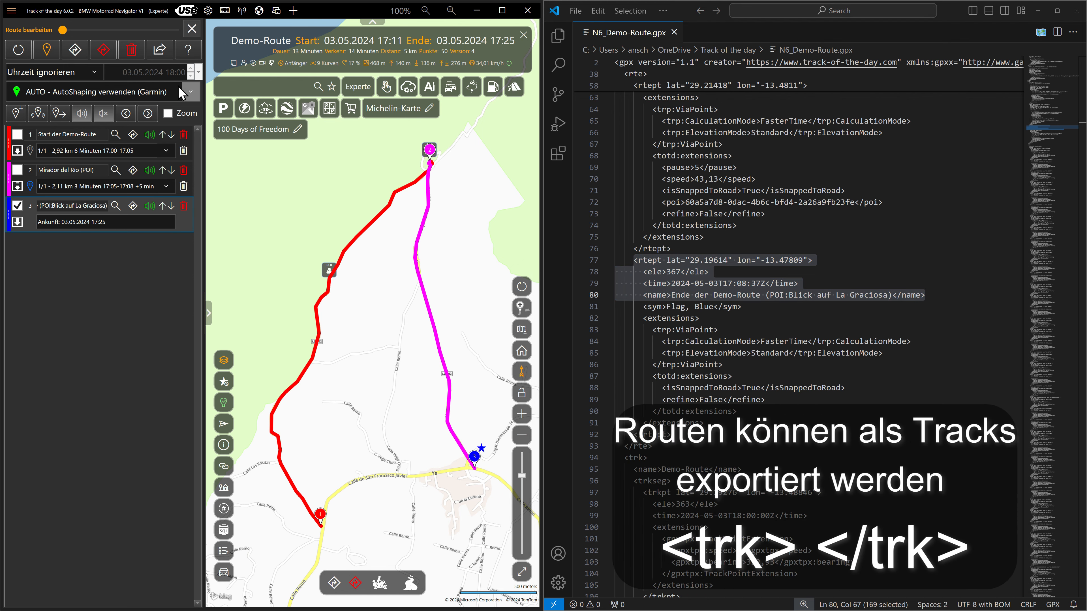
click(191, 28)
- Check the option "Track zum Routenexport hinzufügen" in the settings of the 40 - BMW Navigator VI export target
scroll(810, 307, down, 2)
scroll(810, 306, down, 6)
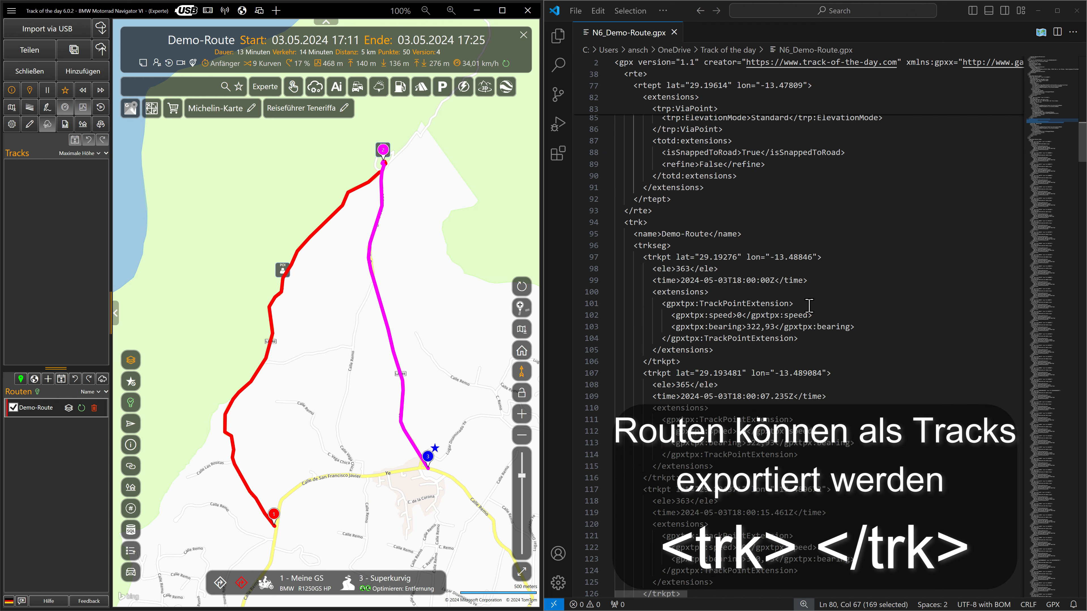
click(131, 426)
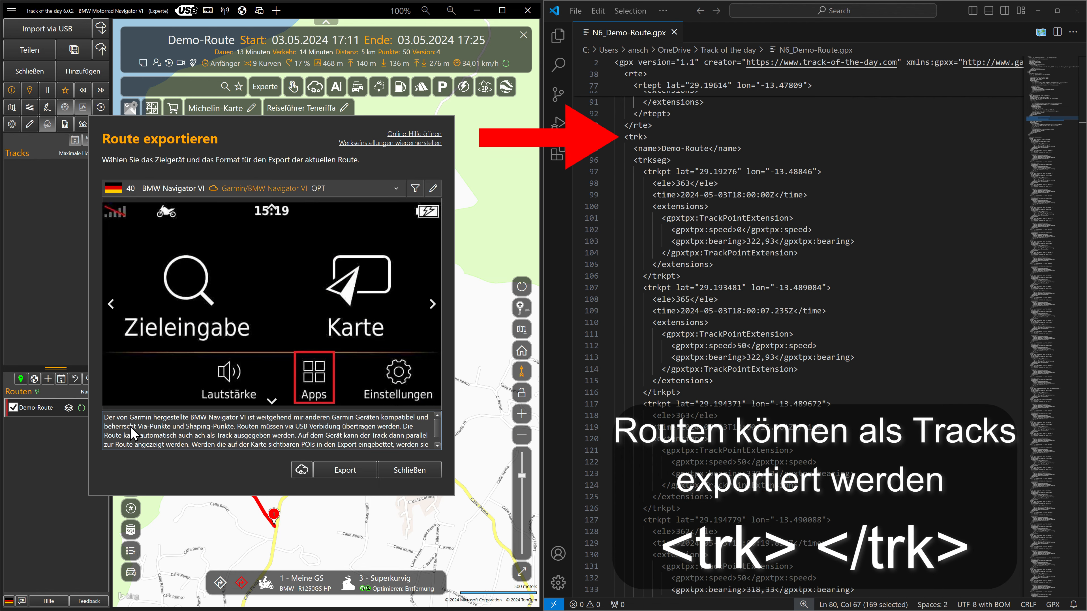
click(432, 195)
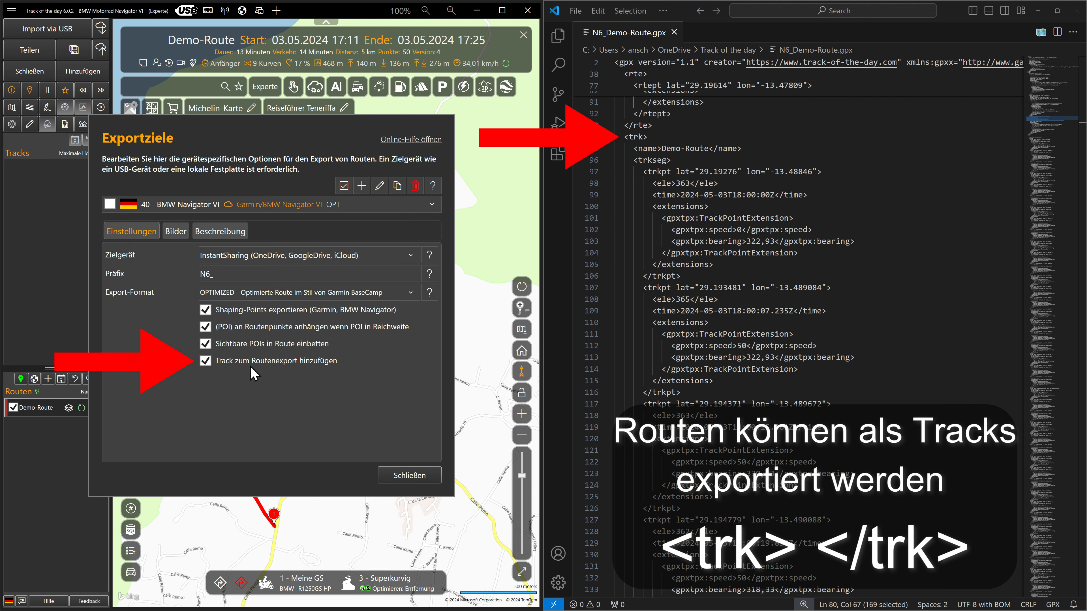
click(400, 481)
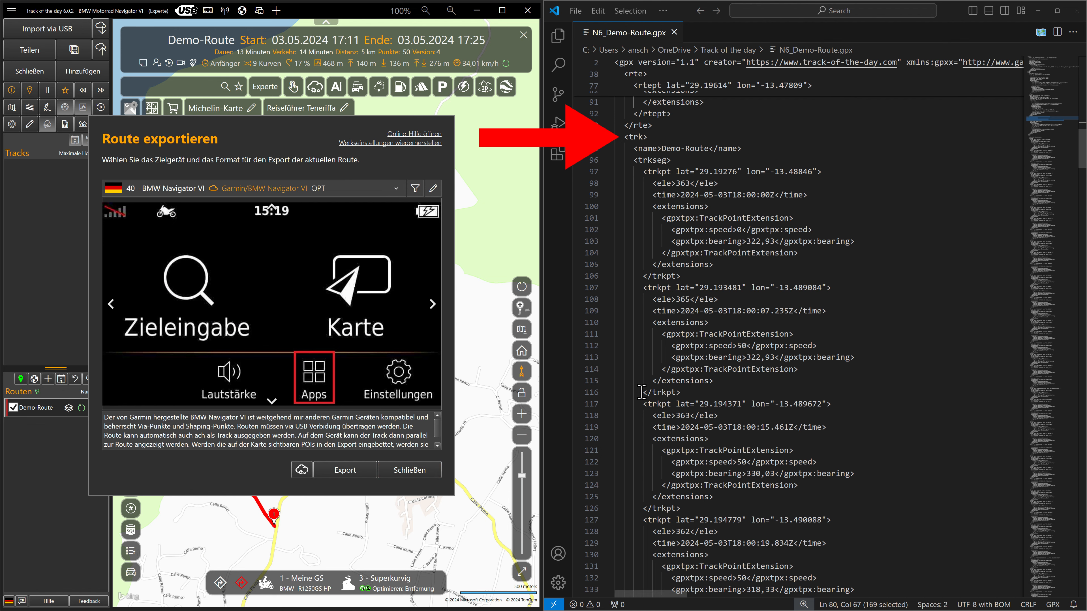
- Highlight the opening trk tag and Demo-Route name in the GPX file, close the route export, and look through the trackpoints to the file's end
drag(624, 137, 751, 149)
click(426, 471)
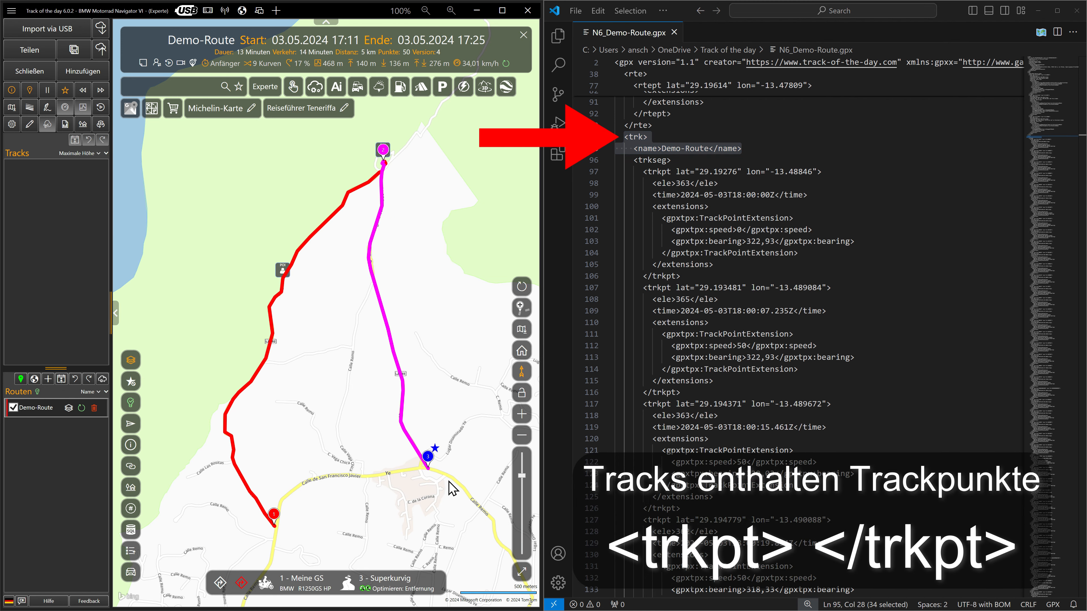
drag(1082, 150, 1083, 481)
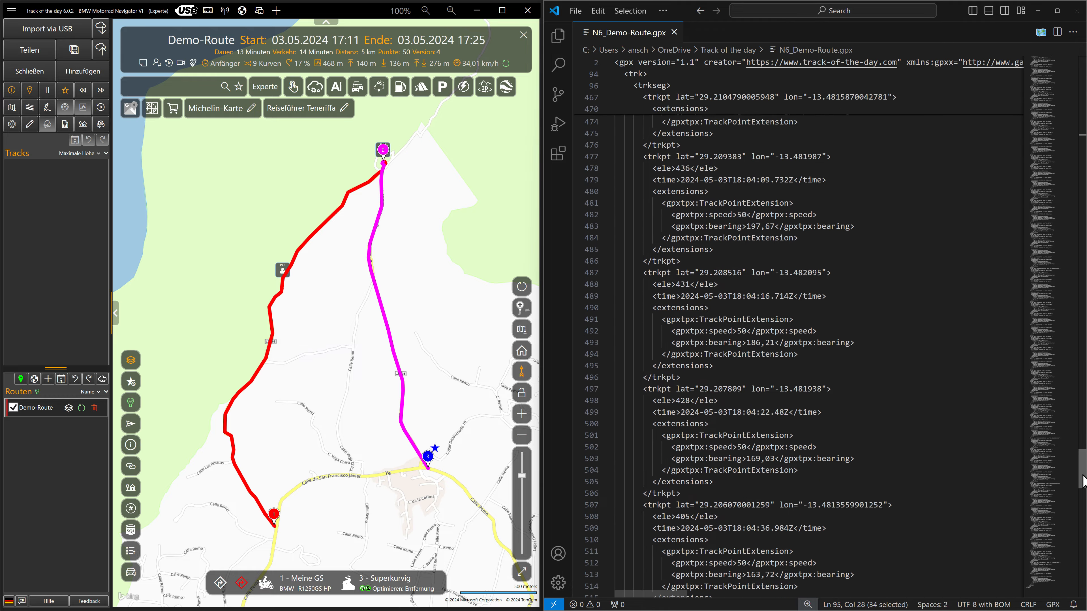
drag(1084, 480, 1084, 561)
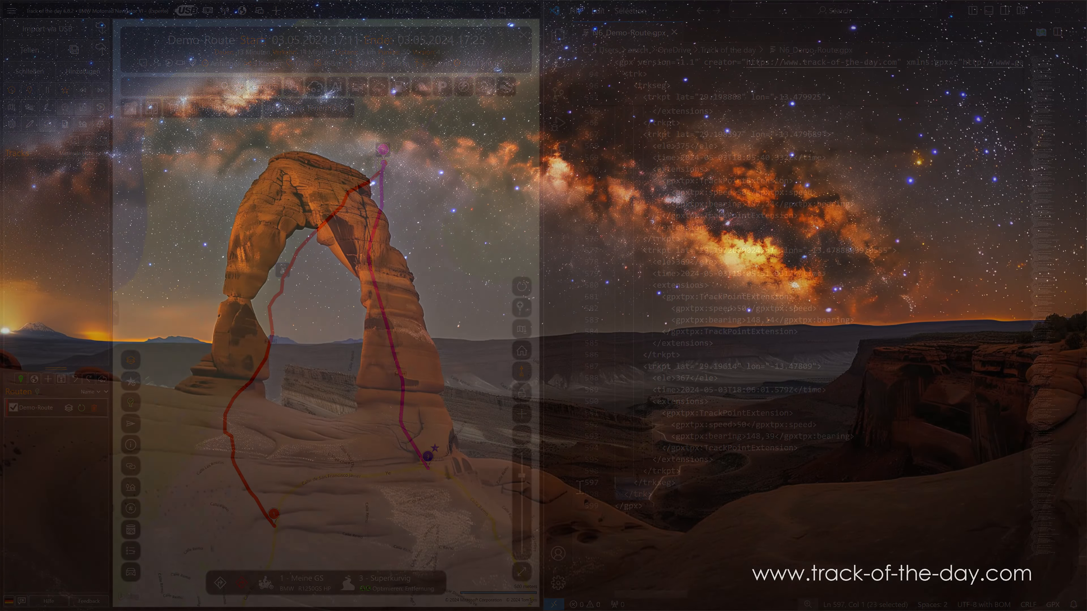